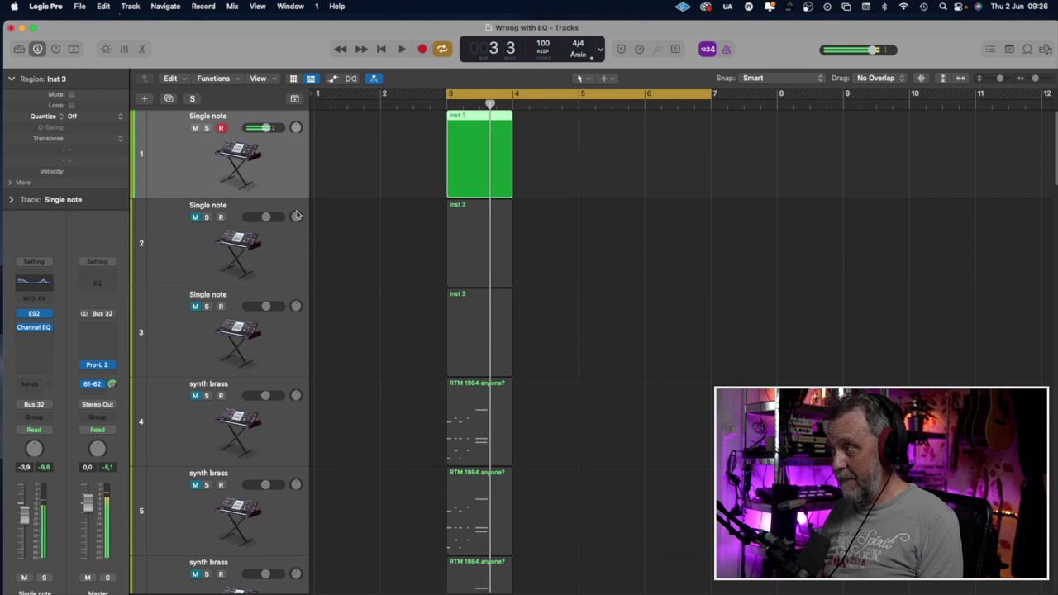
Mute Single note track 1, audition Single note track 2 on its own, and mute it again.
click(195, 128)
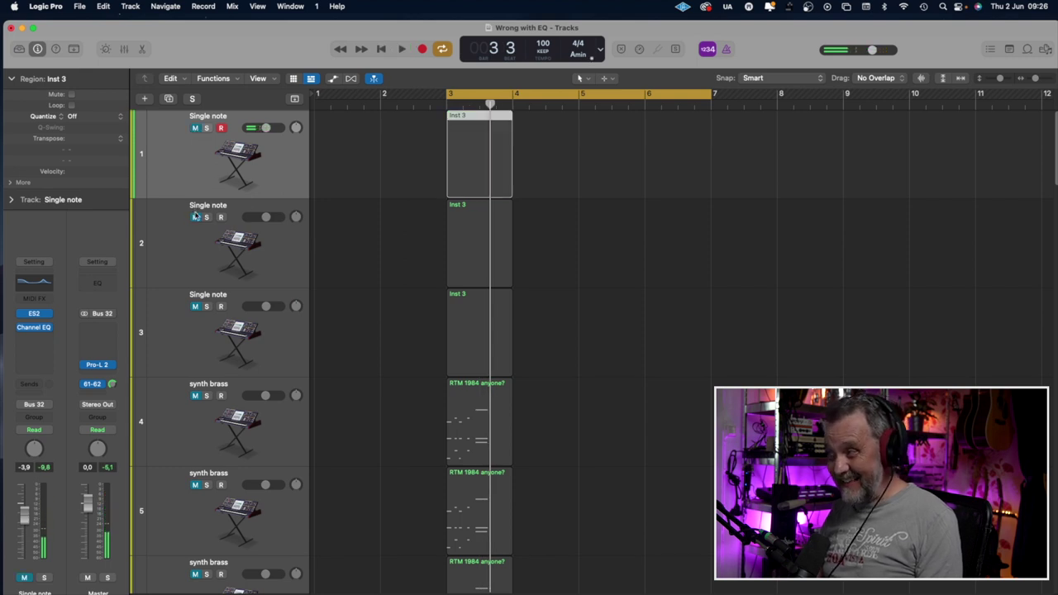
click(195, 216)
click(202, 238)
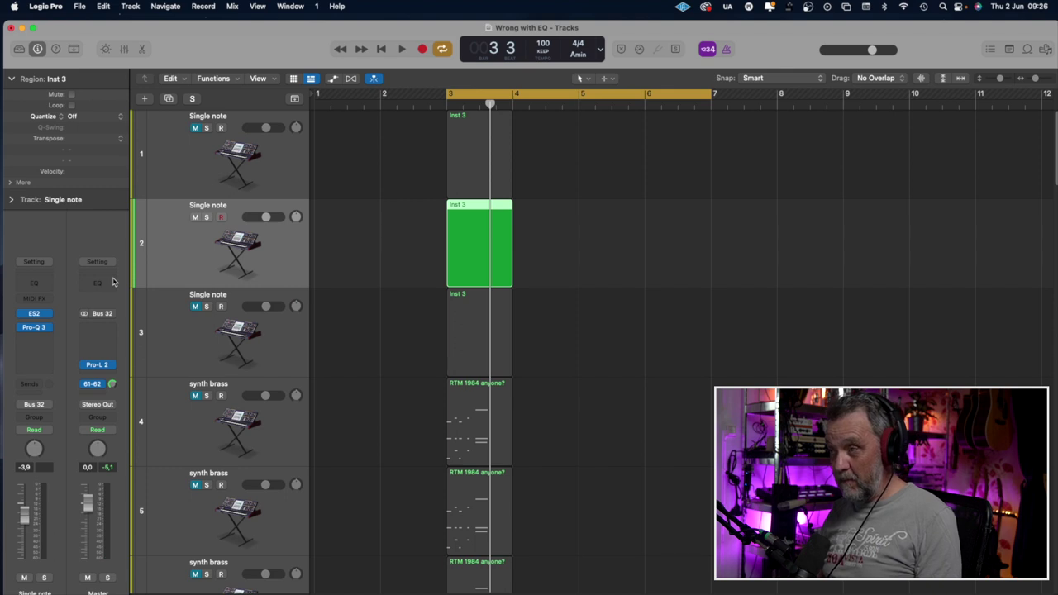
key(space)
key(space)
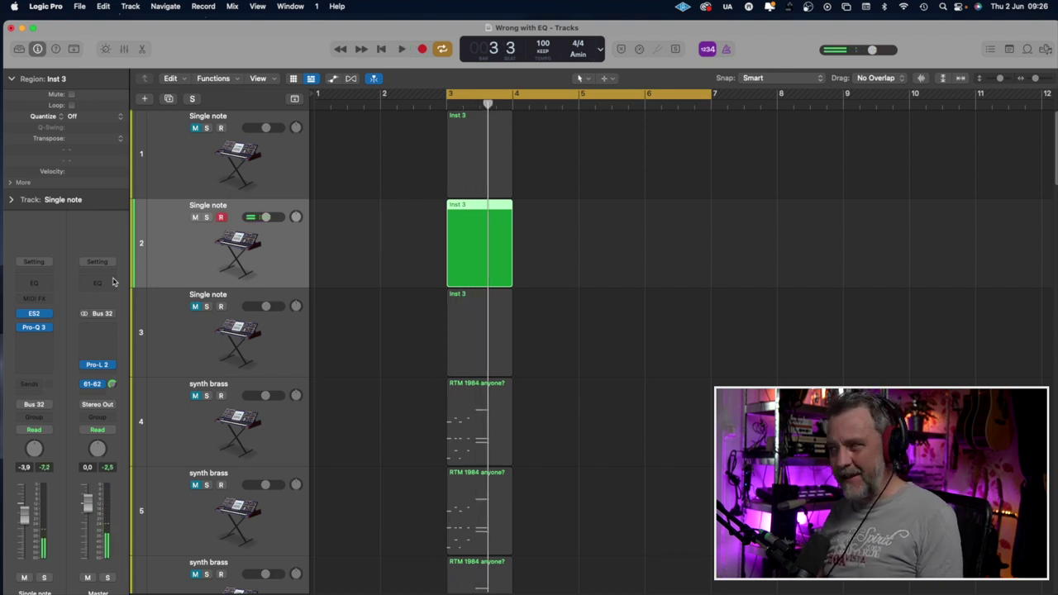
click(195, 217)
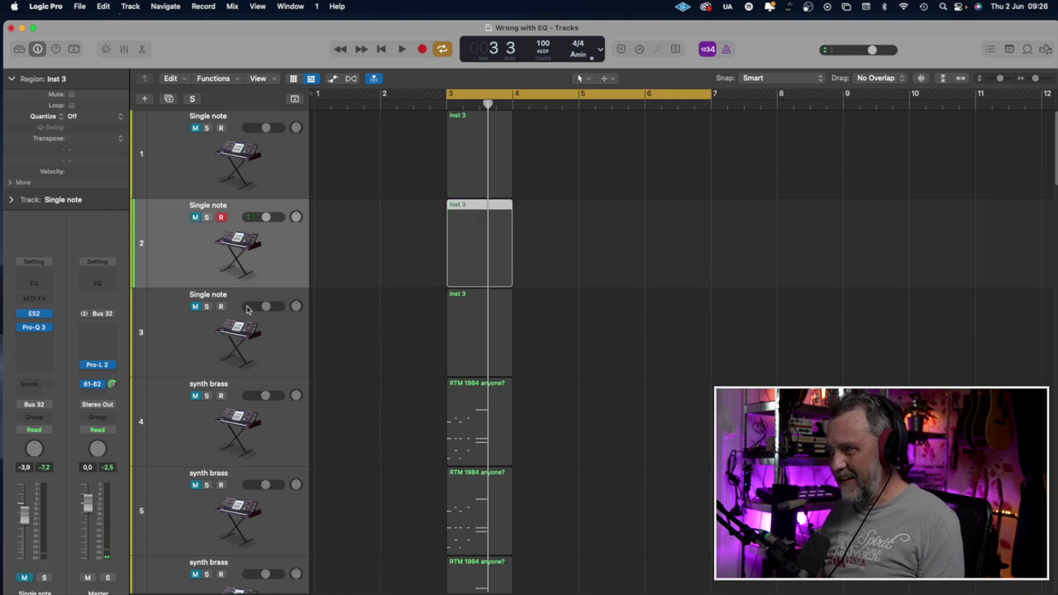
Audition Single note track 3, view the settings of its bx_console plug-in, and mute the track again.
click(237, 301)
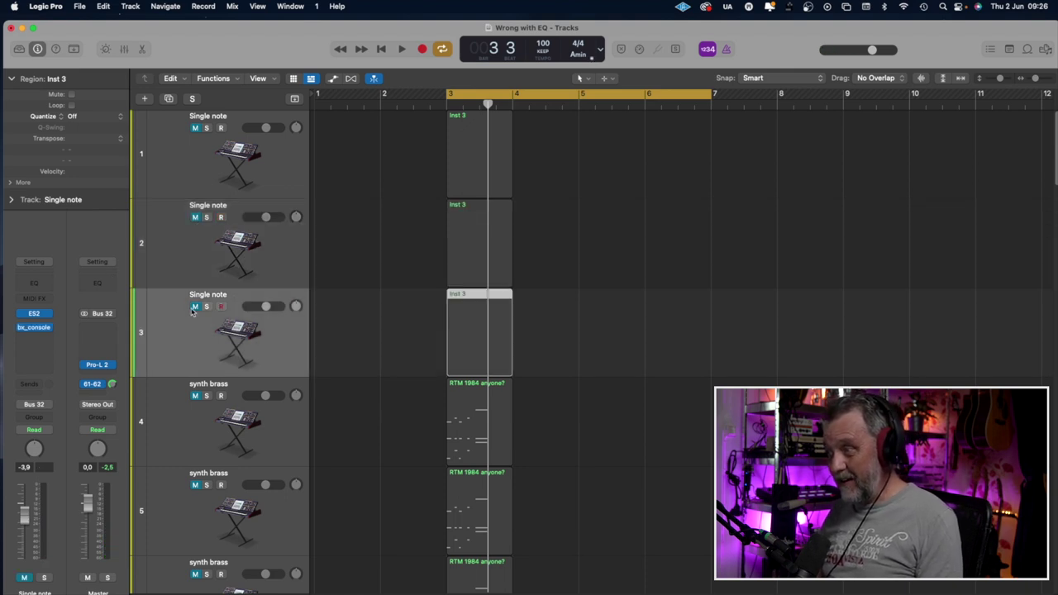
click(194, 307)
click(36, 328)
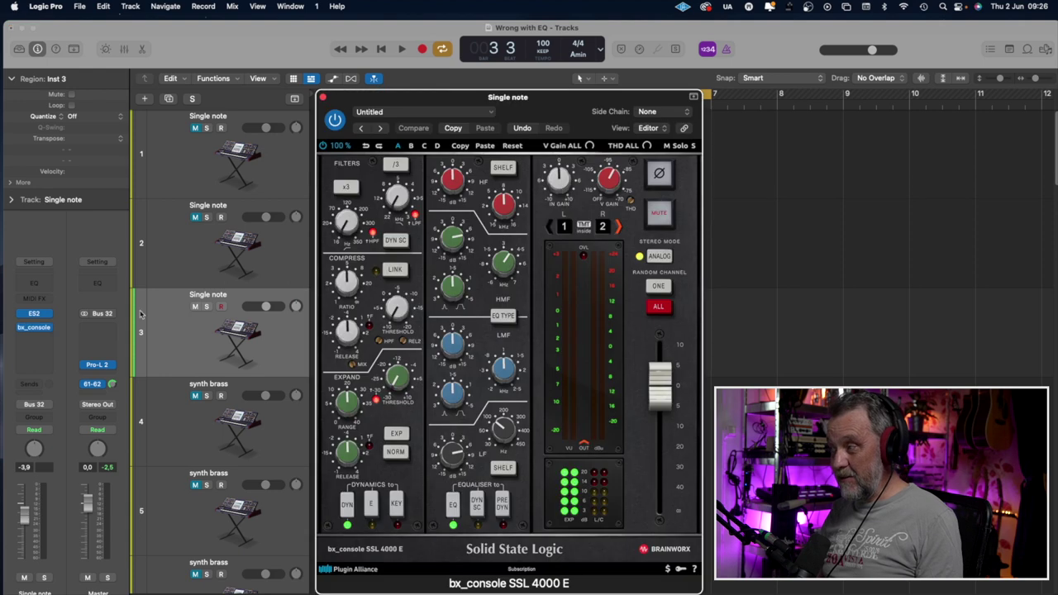
click(323, 97)
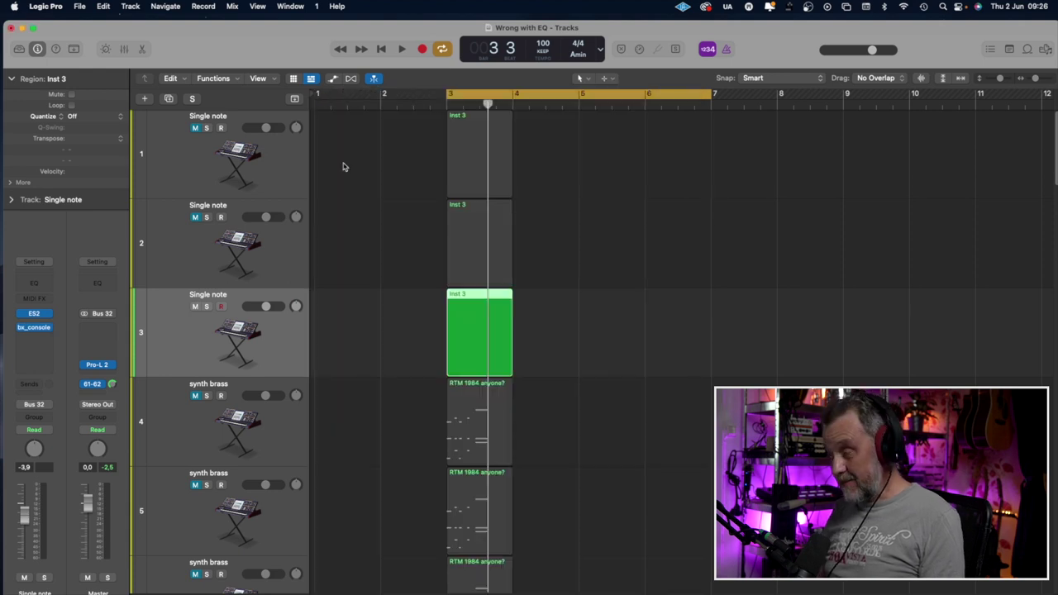
key(space)
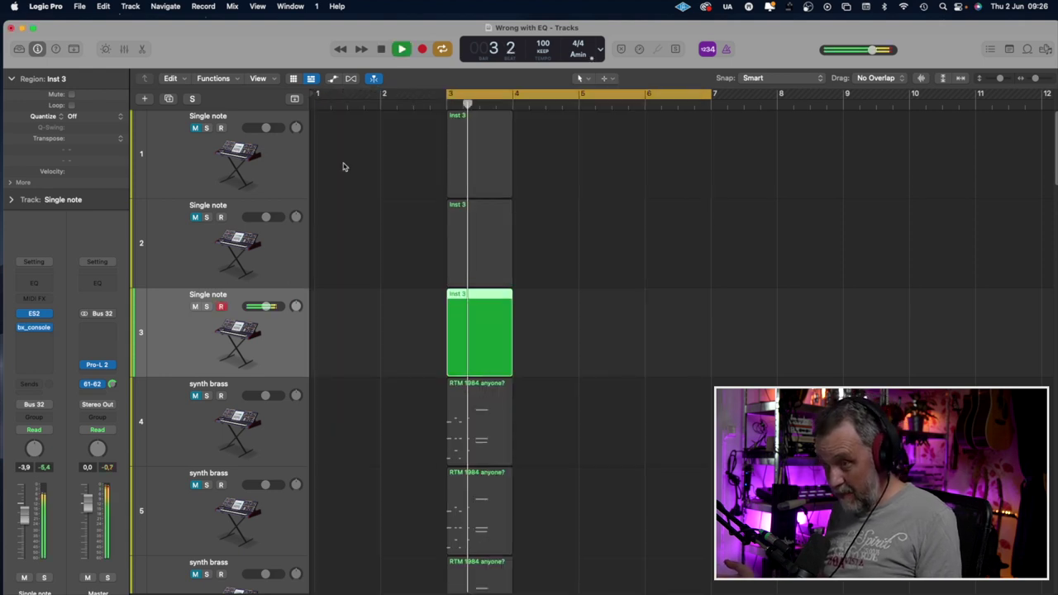
key(space)
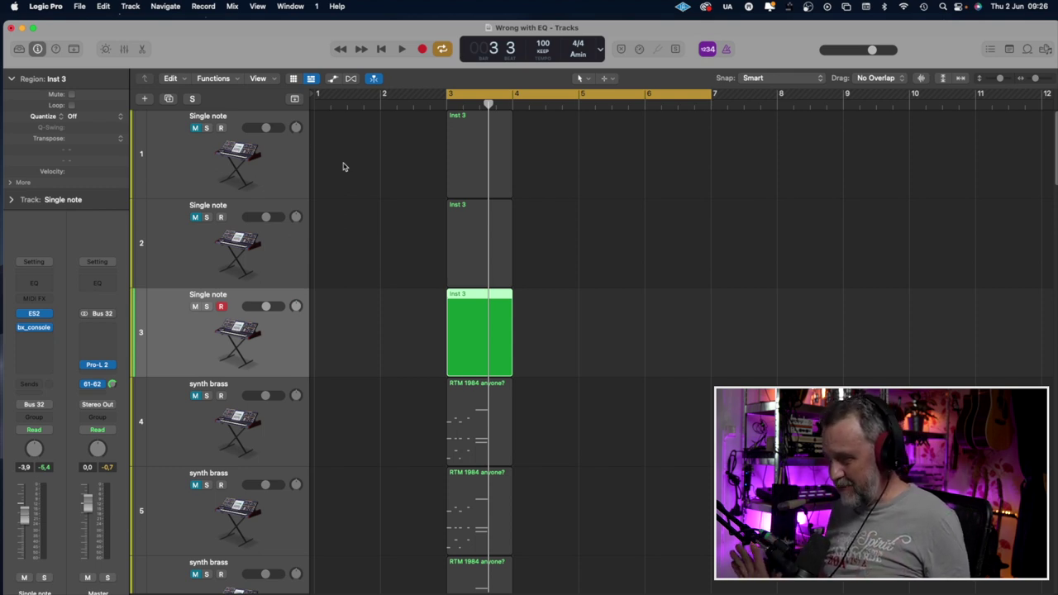
click(195, 307)
Unmute the bounced audio tracks Single note Logic, Single note ProQ-3 and Single note Bx SSL.
scroll(385, 252, down, 4)
scroll(385, 255, down, 3)
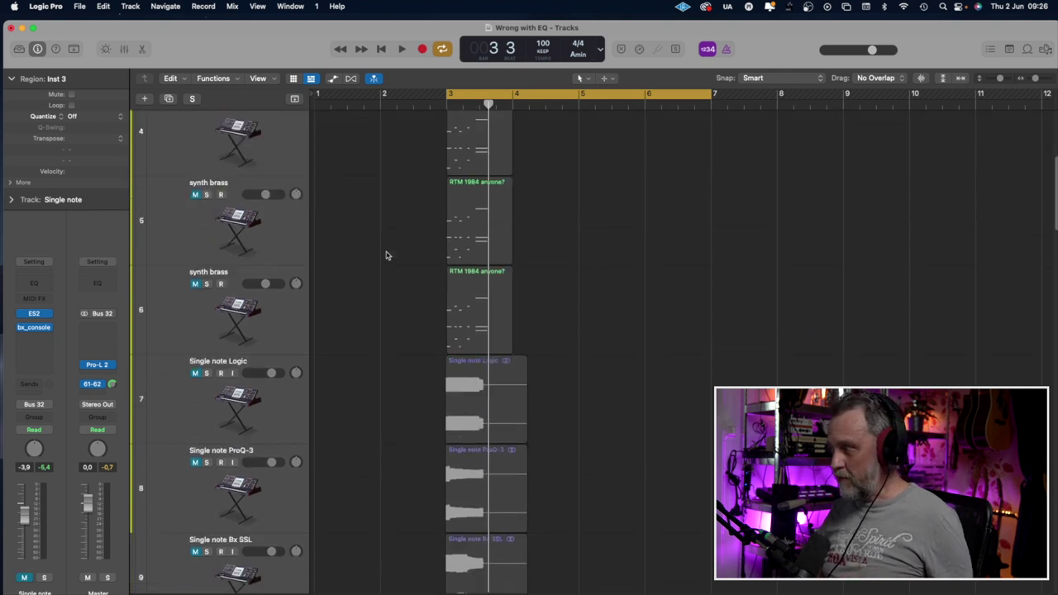
scroll(385, 253, down, 3)
click(195, 255)
click(195, 344)
click(195, 434)
scroll(420, 297, down, 3)
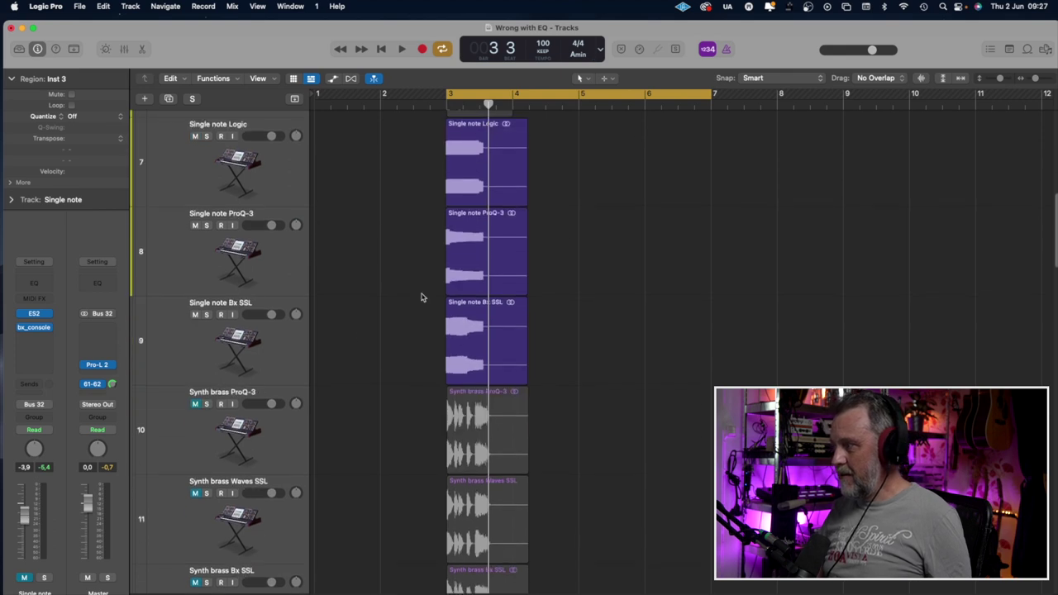
Stagger the Single note ProQ-3 and Bx SSL regions behind the Logic region and play all three in sequence.
scroll(531, 229, up, 1)
click(508, 178)
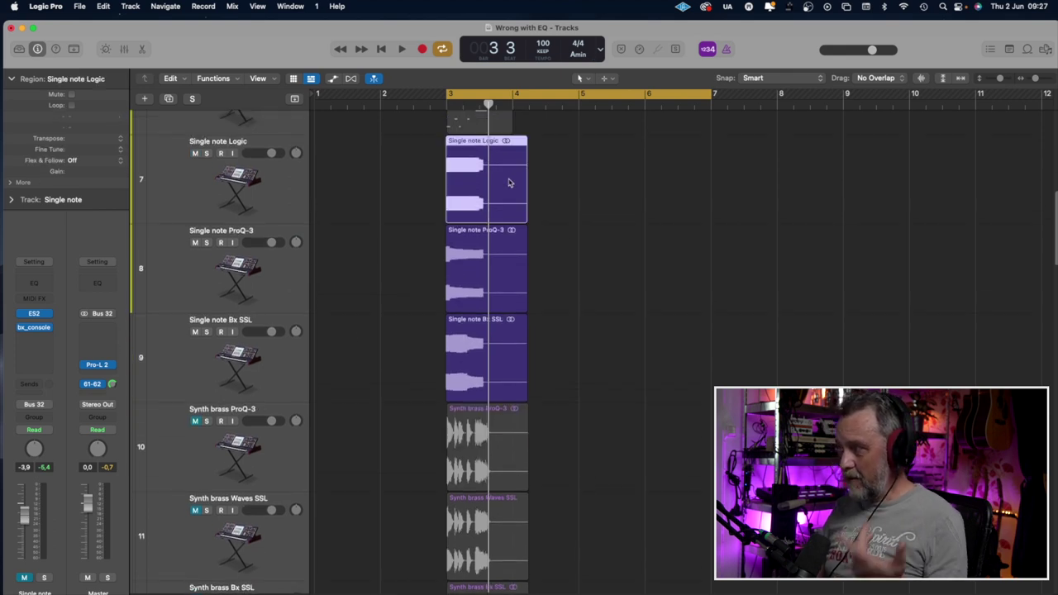
click(508, 250)
click(510, 339)
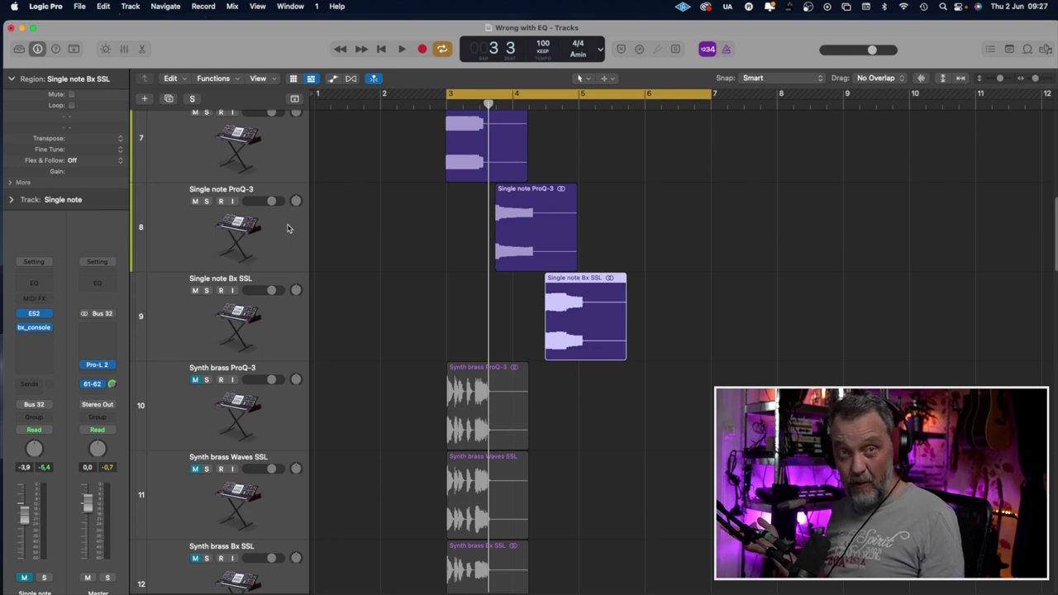
key(space)
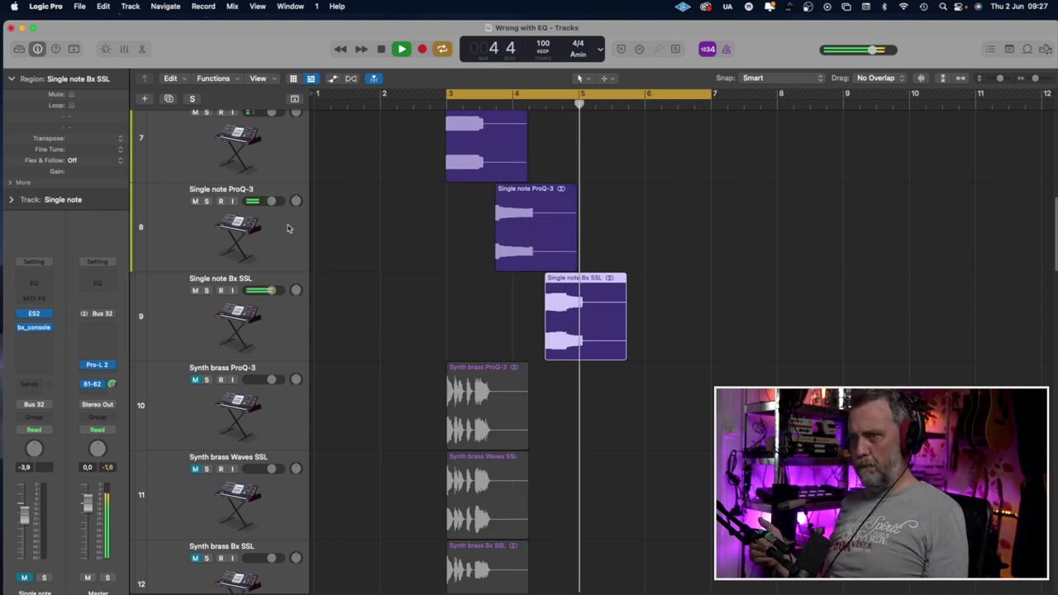
key(space)
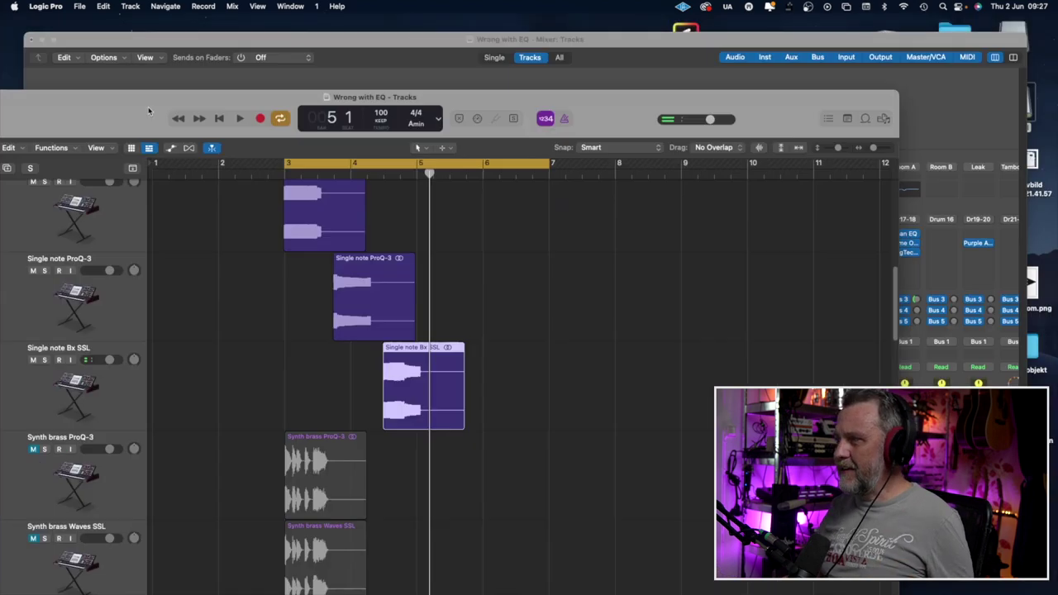
Switch to PluginDoctor, unmute Pro-Q 3 in the linear analysis, and place the analyzer window beside the Pro-Q 3 window.
key(x)
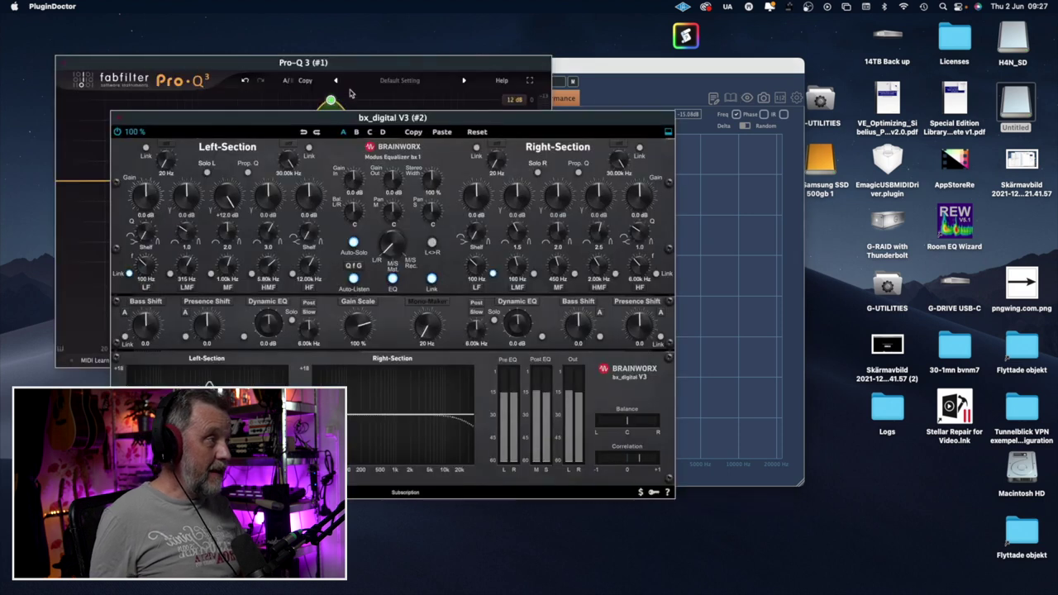
click(355, 94)
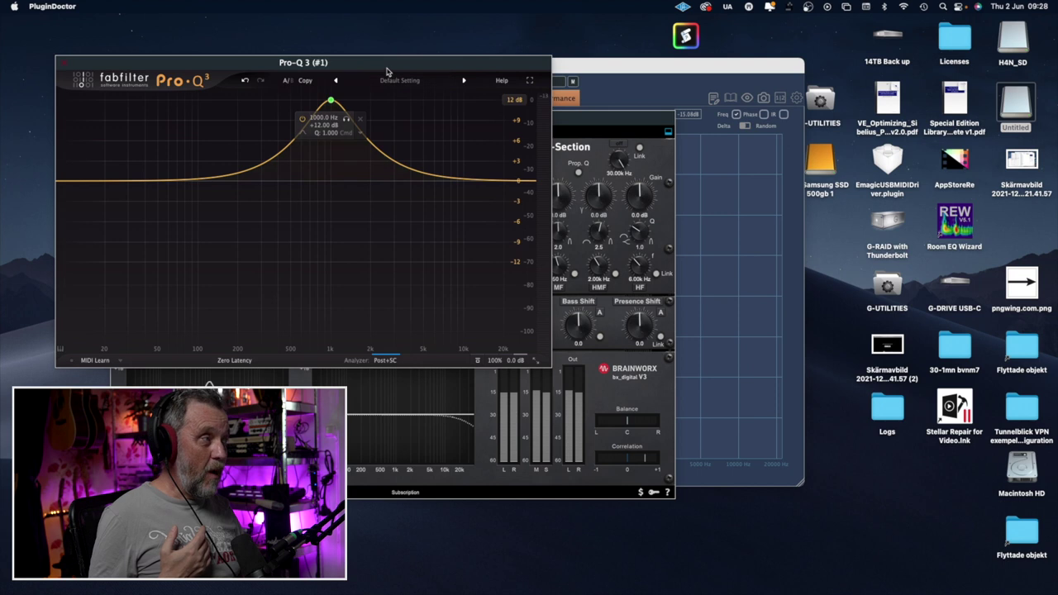
drag(573, 73, 655, 73)
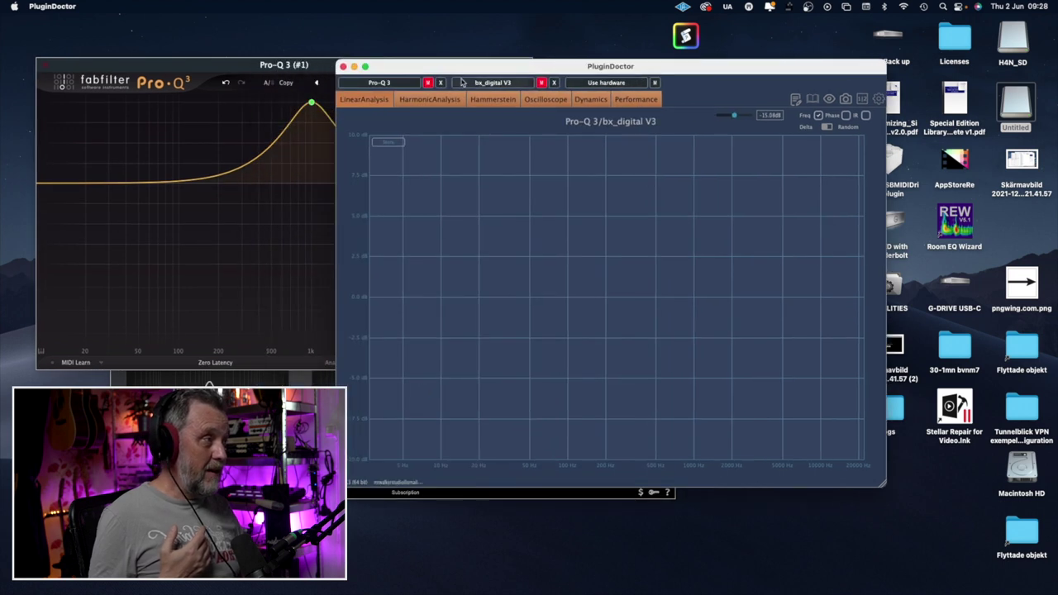
click(428, 83)
drag(530, 71, 576, 70)
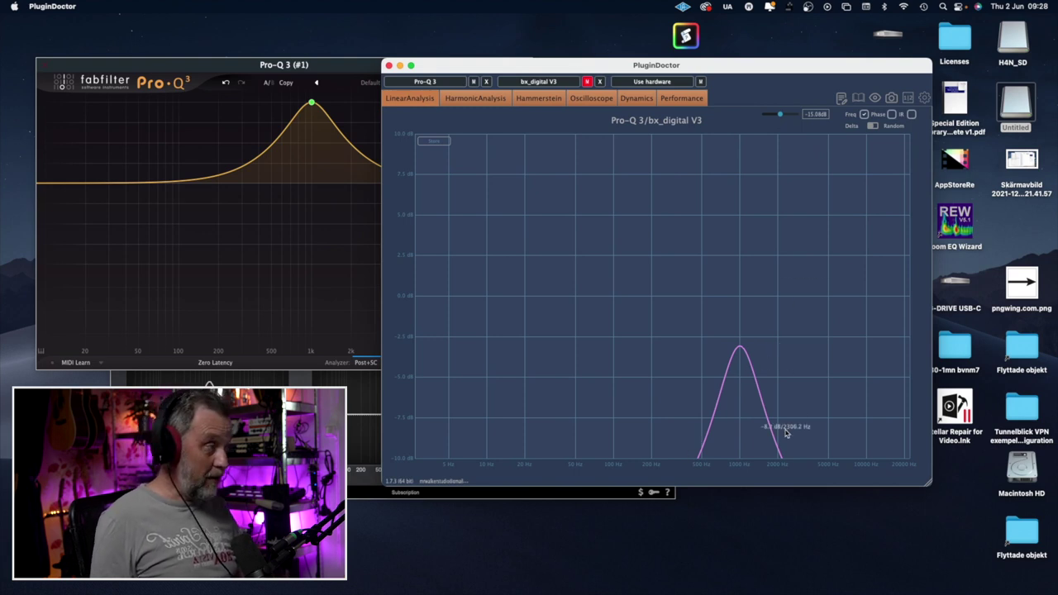
Display the linear response of bx_digital V3 alone, and overlay the Pro-Q 3 response for comparison.
click(473, 81)
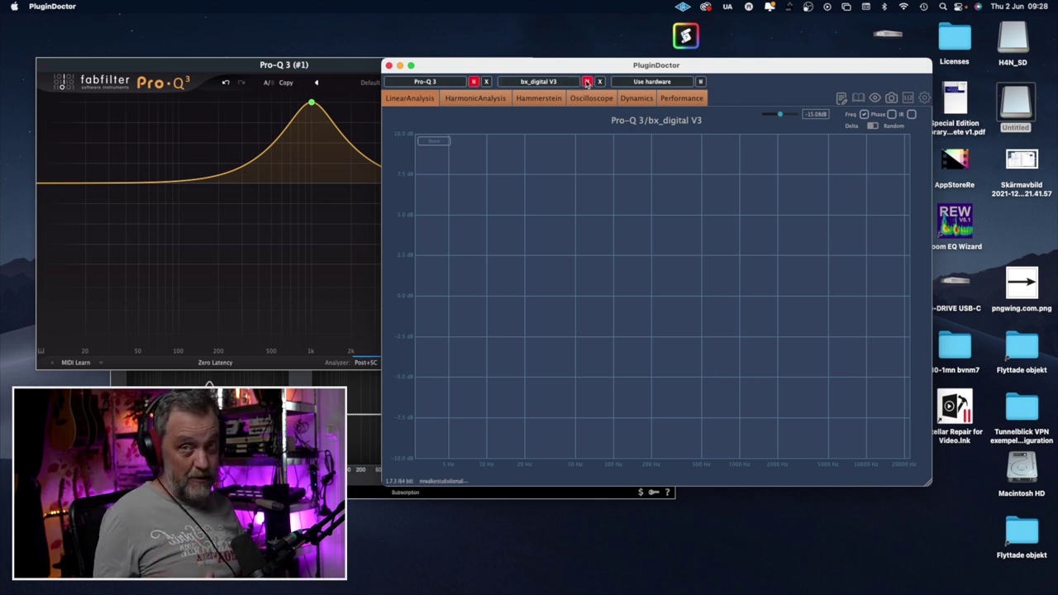
click(587, 82)
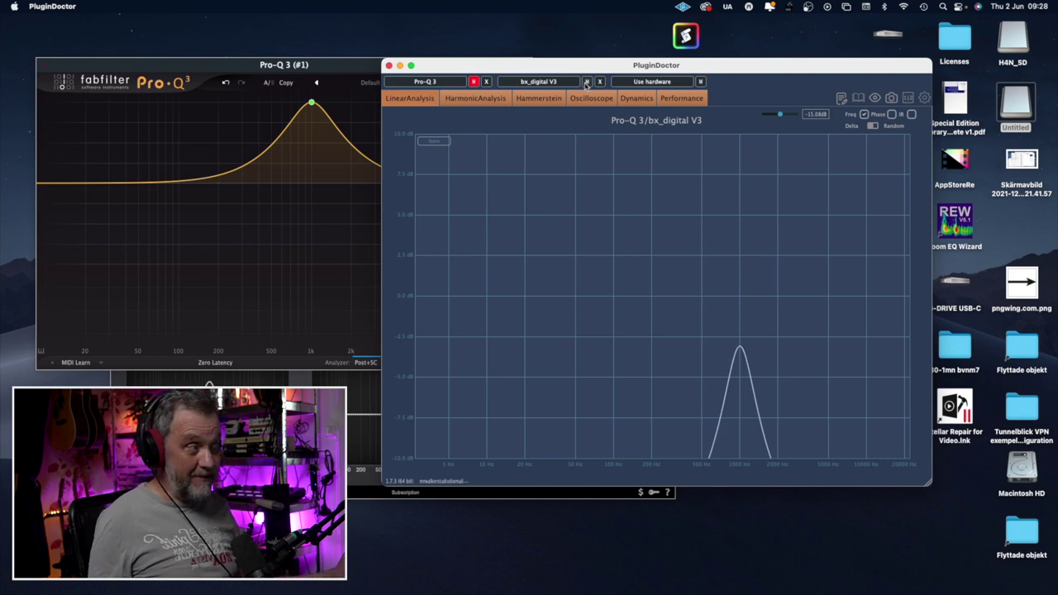
click(474, 82)
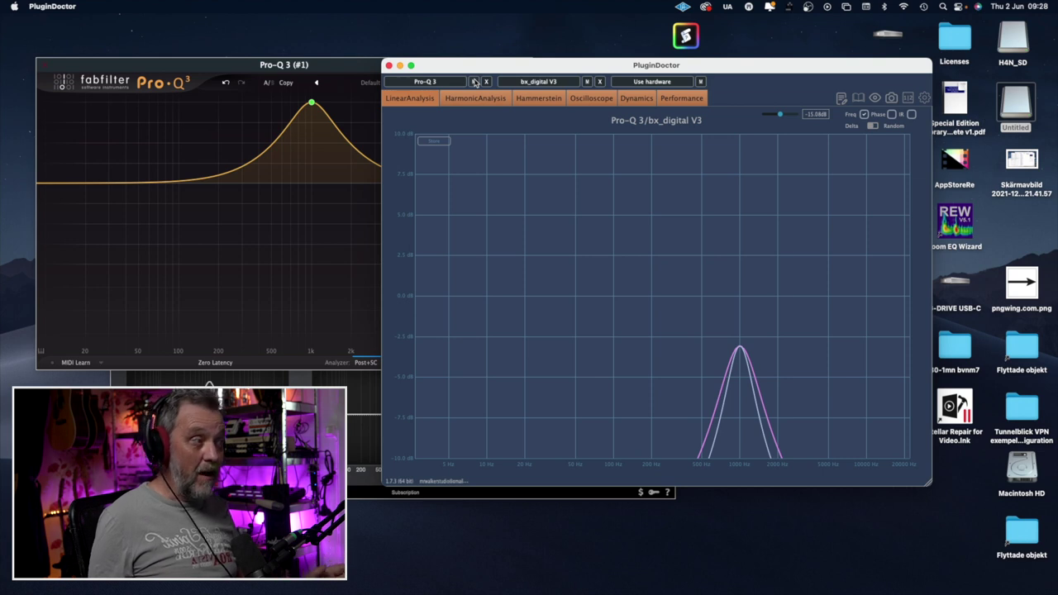
Check the 1000 Hz band in the Pro-Q 3 window, then mute bx_digital V3 in the linear analysis.
click(195, 68)
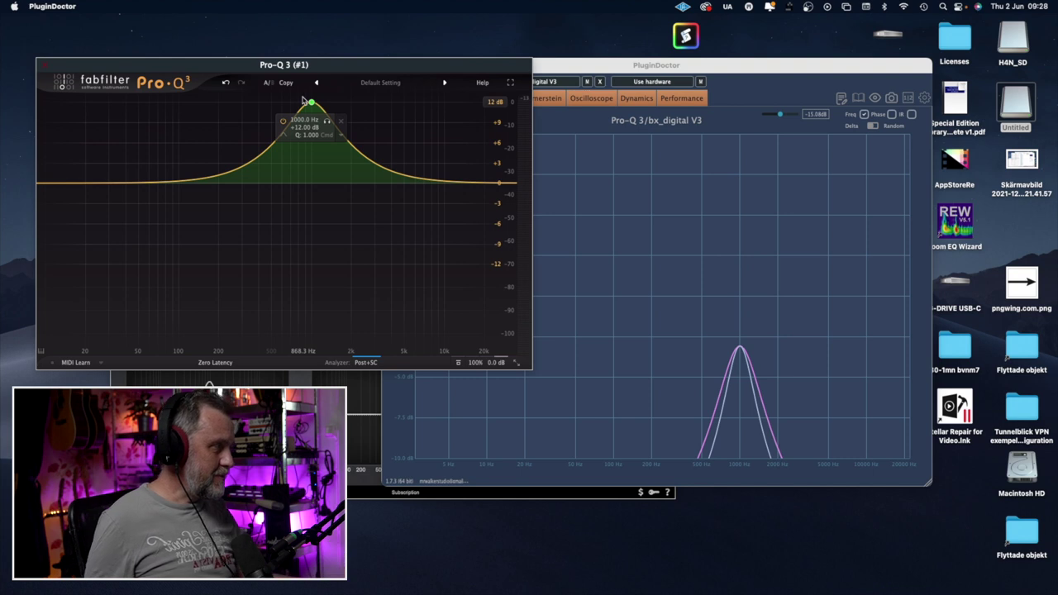
drag(321, 66, 316, 67)
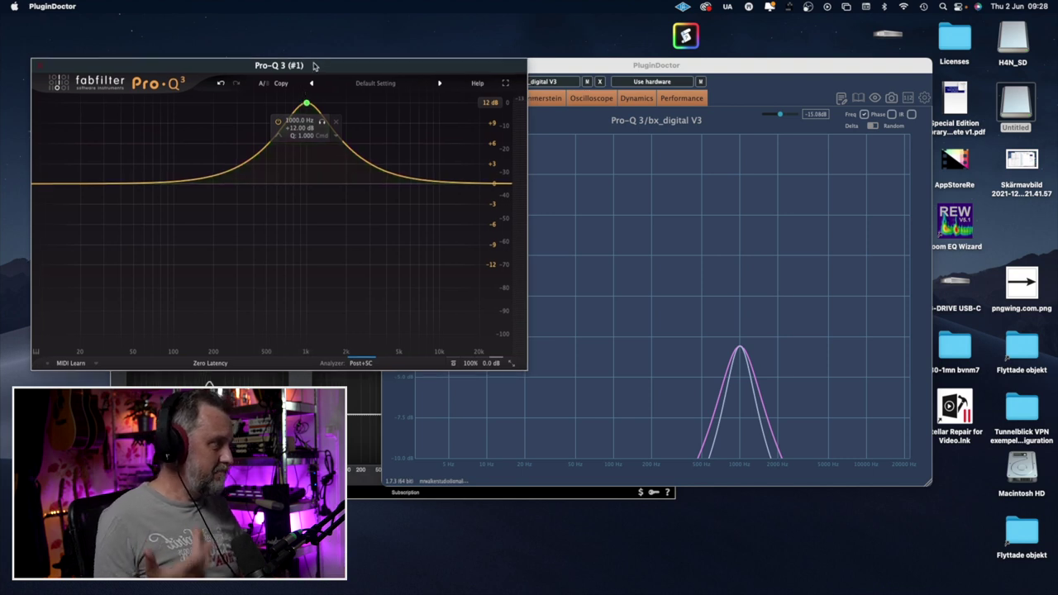
click(601, 75)
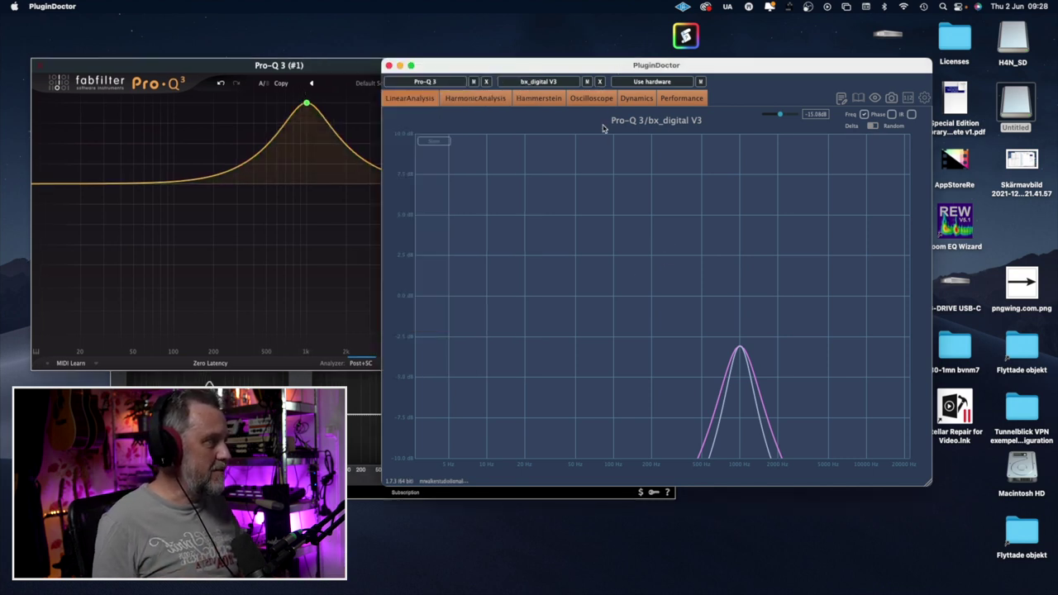
click(585, 81)
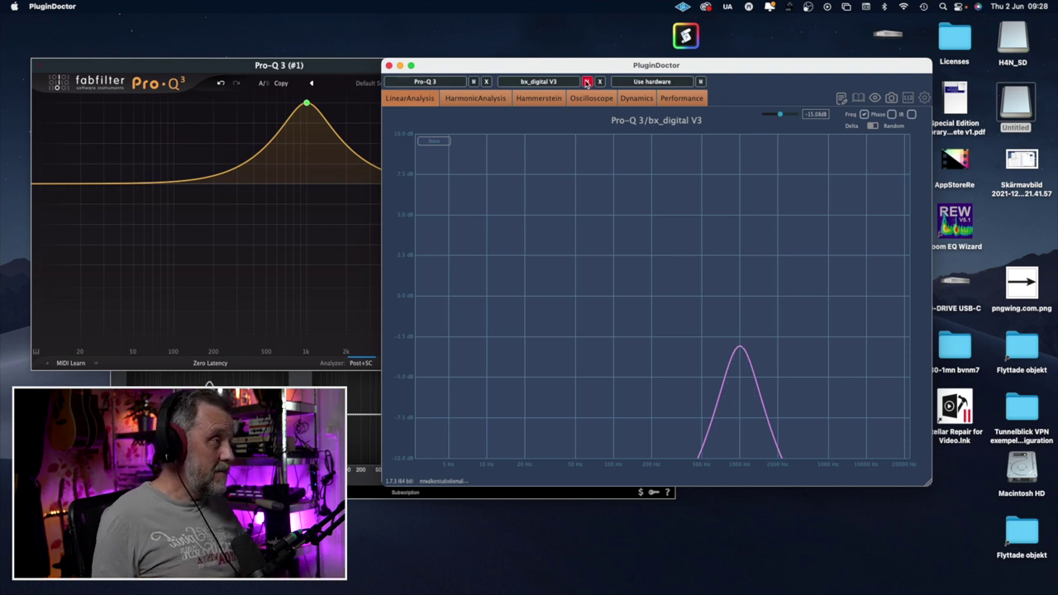
Examine the harmonic analysis of Pro-Q 3 and then bx_digital V3, leaving both plug-ins muted.
click(490, 99)
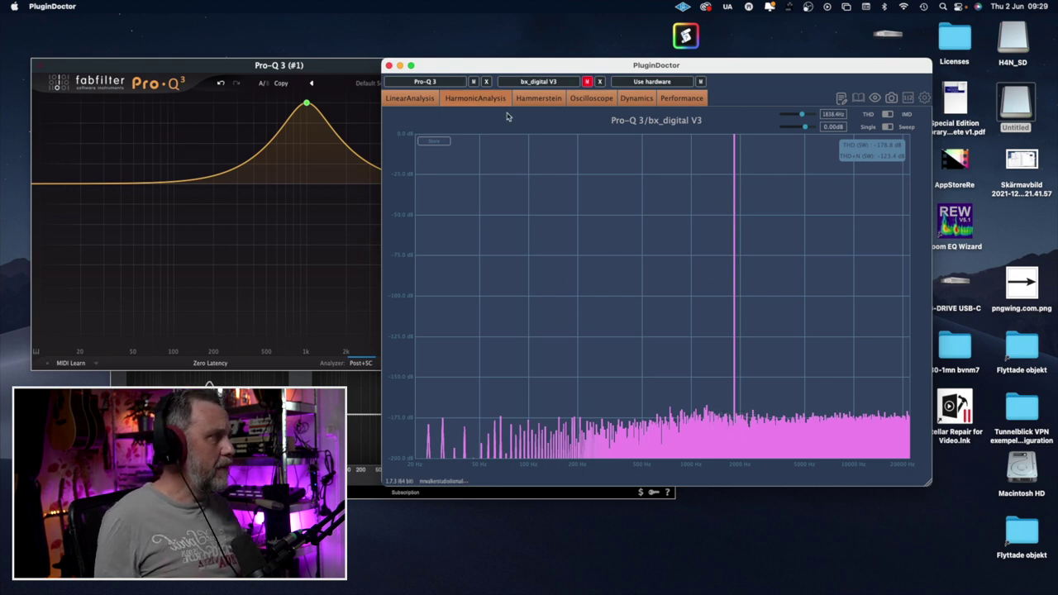
click(475, 82)
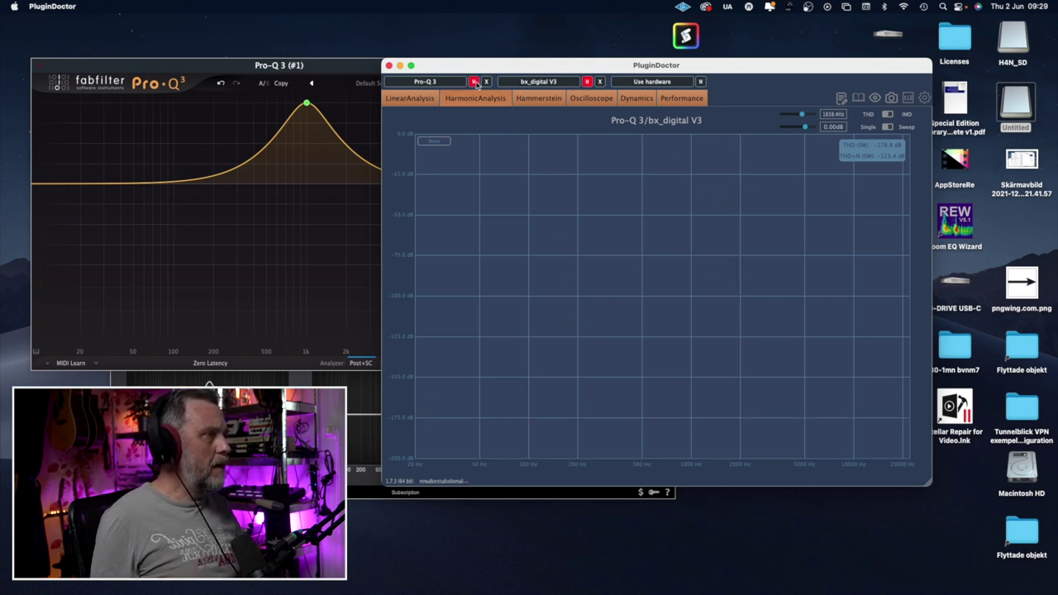
click(586, 82)
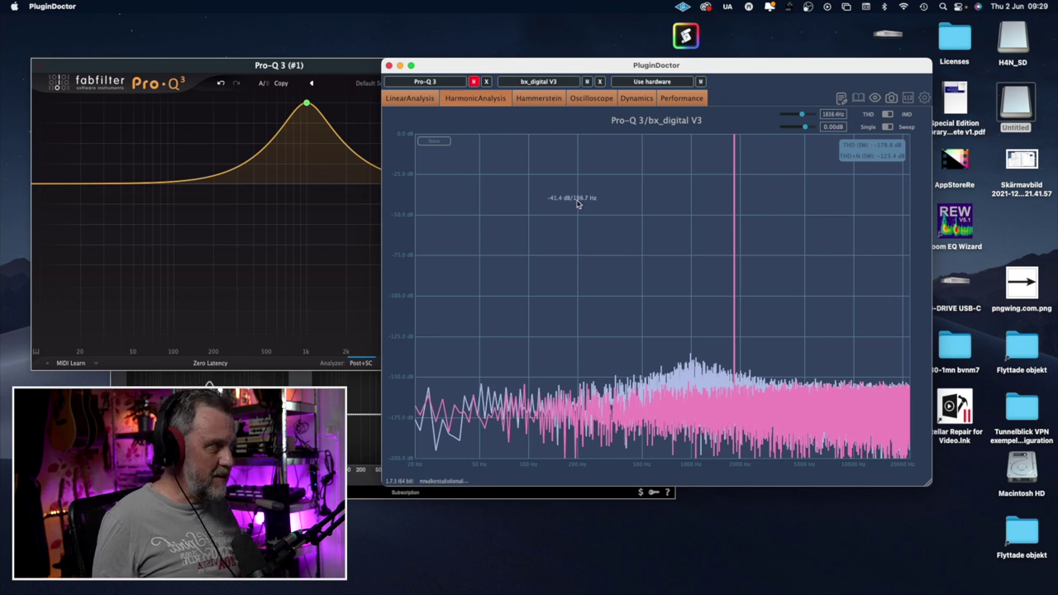
click(586, 81)
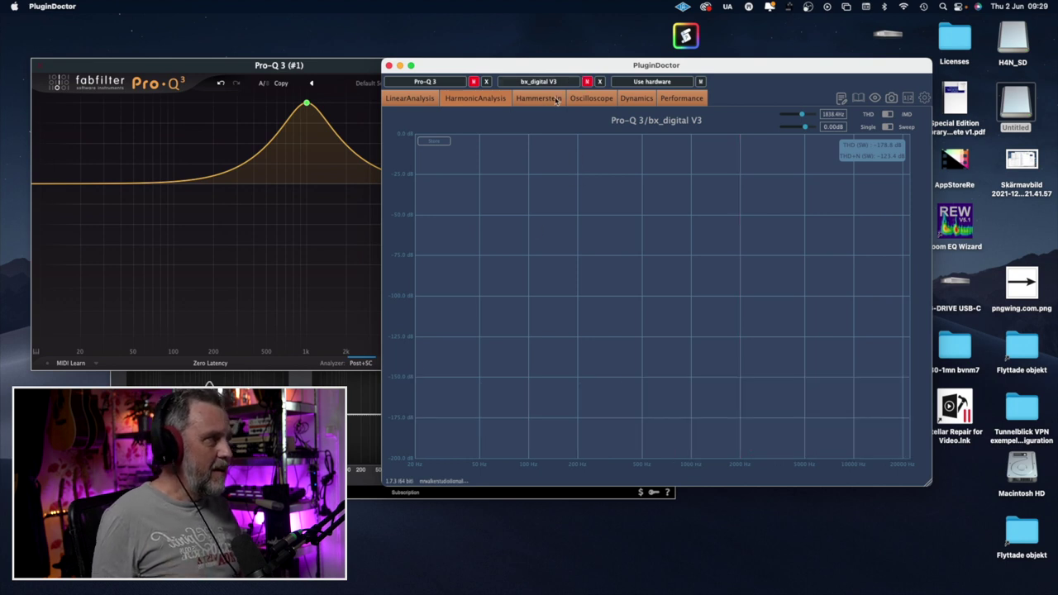
Compare the Hammerstein analysis of Pro-Q 3 and bx_digital V3, muting bx_digital V3 at the end.
click(555, 100)
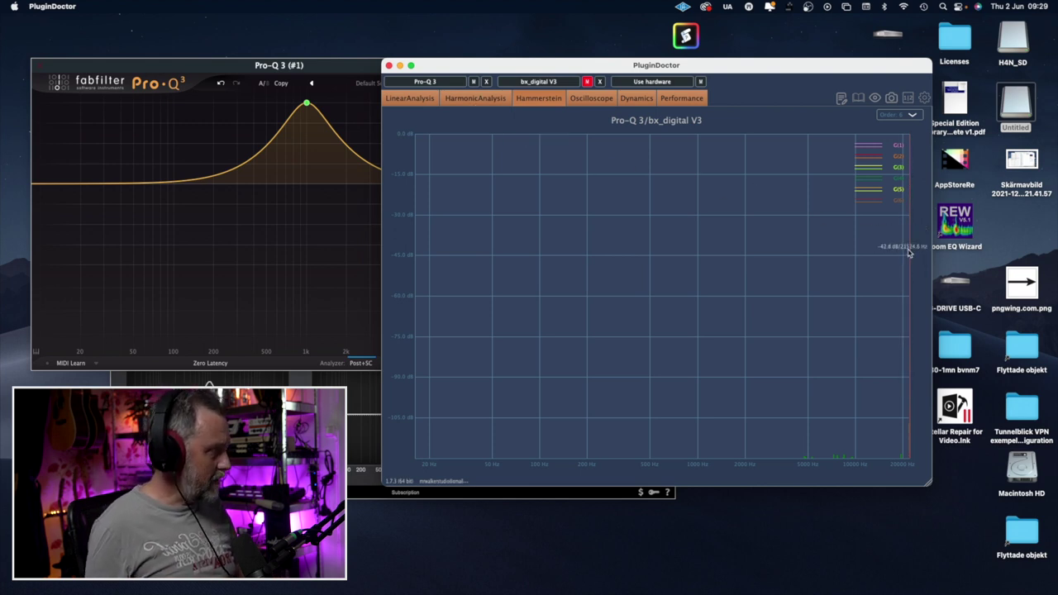
click(586, 82)
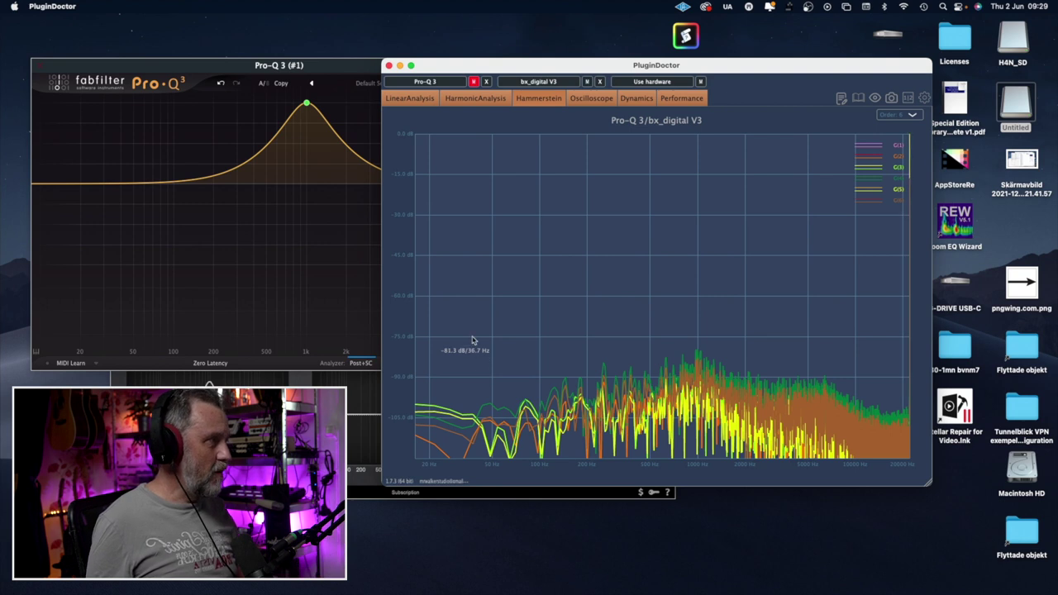
click(586, 82)
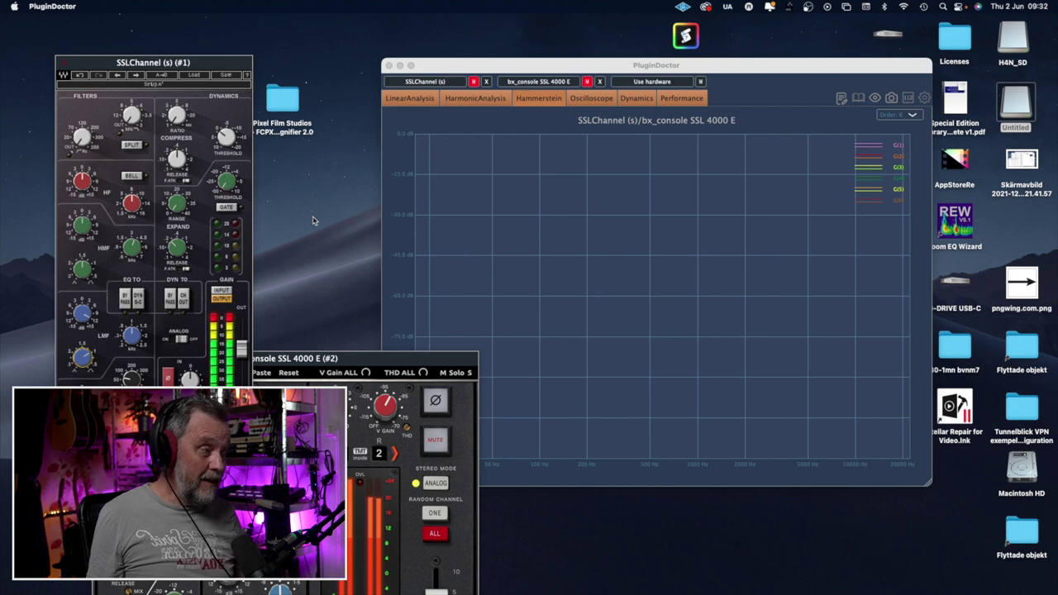
Raise the bx_console SSL 4000 E window next to the SSLChannel window and bring the analyzer window back to the front.
click(353, 360)
drag(400, 145, 351, 294)
click(195, 65)
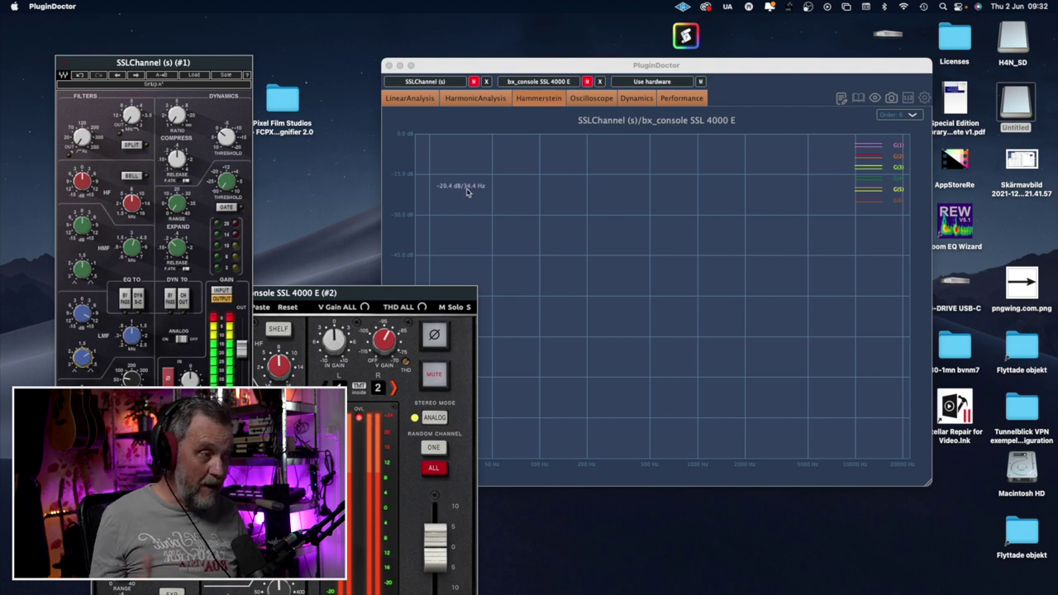
click(468, 99)
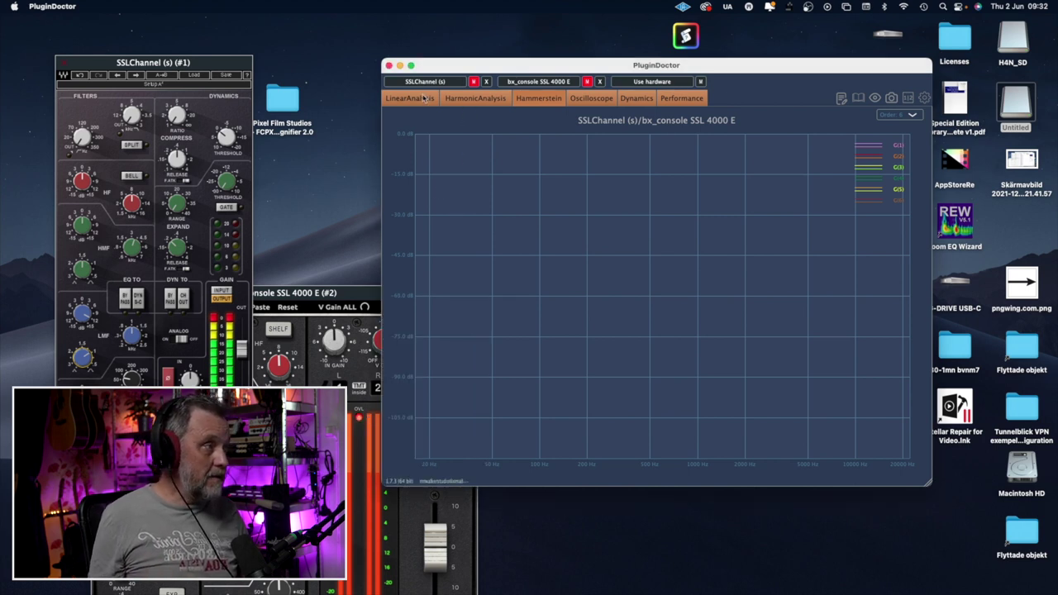
Compare the linear analysis of SSLChannel and bx_console SSL 4000 E, with only one of them unmuted at a time.
click(422, 99)
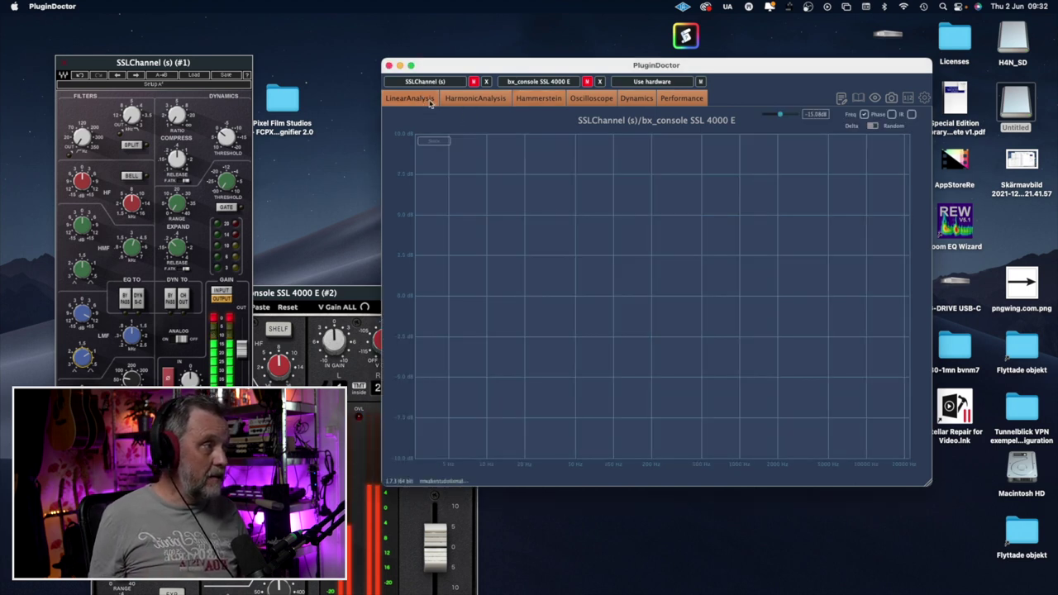
click(474, 82)
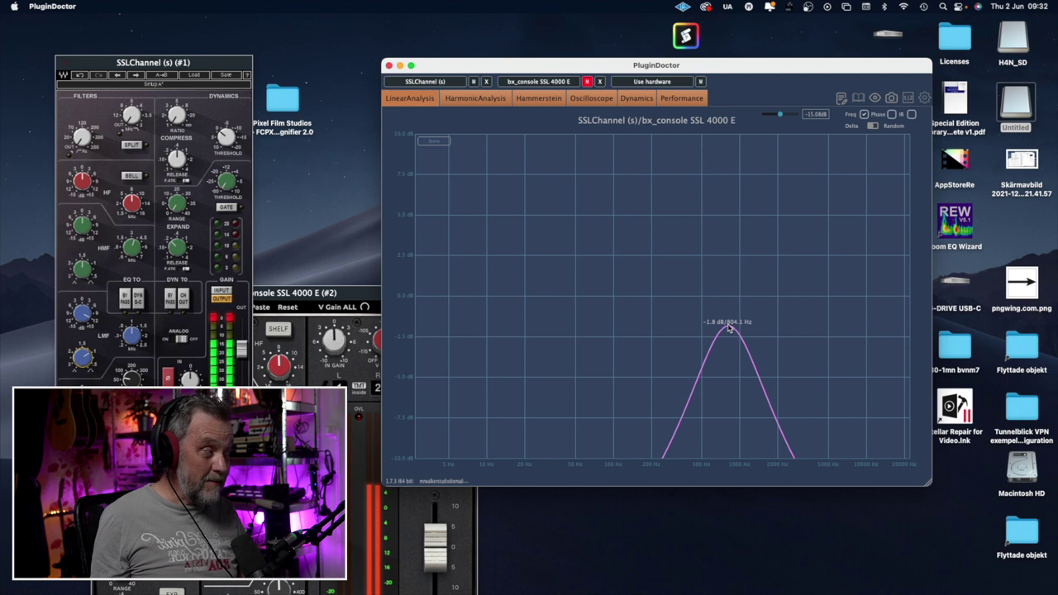
click(475, 82)
click(588, 82)
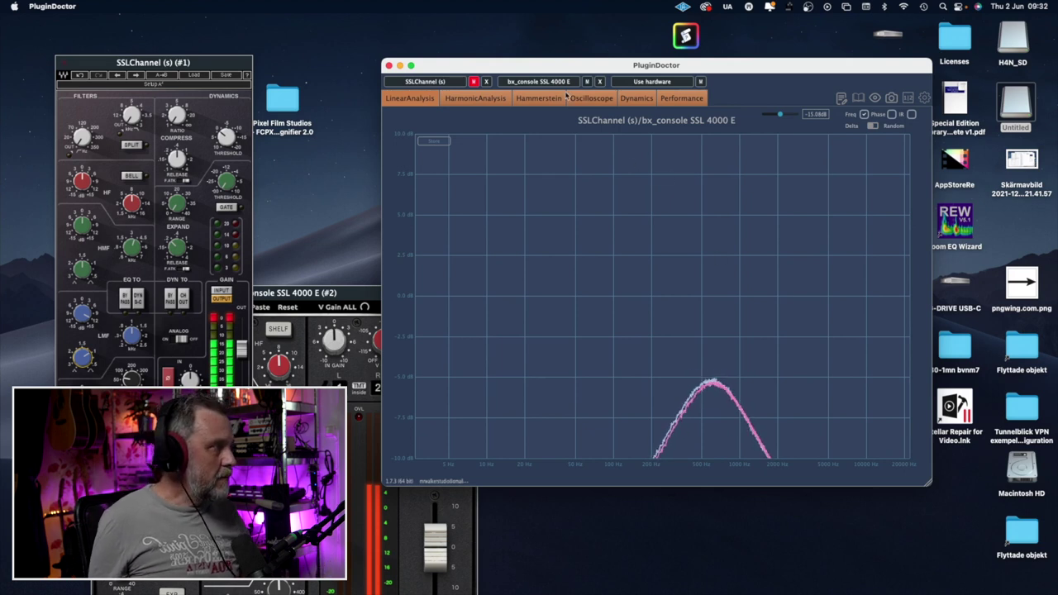
Examine the harmonic analysis of SSLChannel alone and with bx_console SSL 4000 E unmuted, leaving bx_console SSL 4000 E muted.
click(587, 81)
click(473, 81)
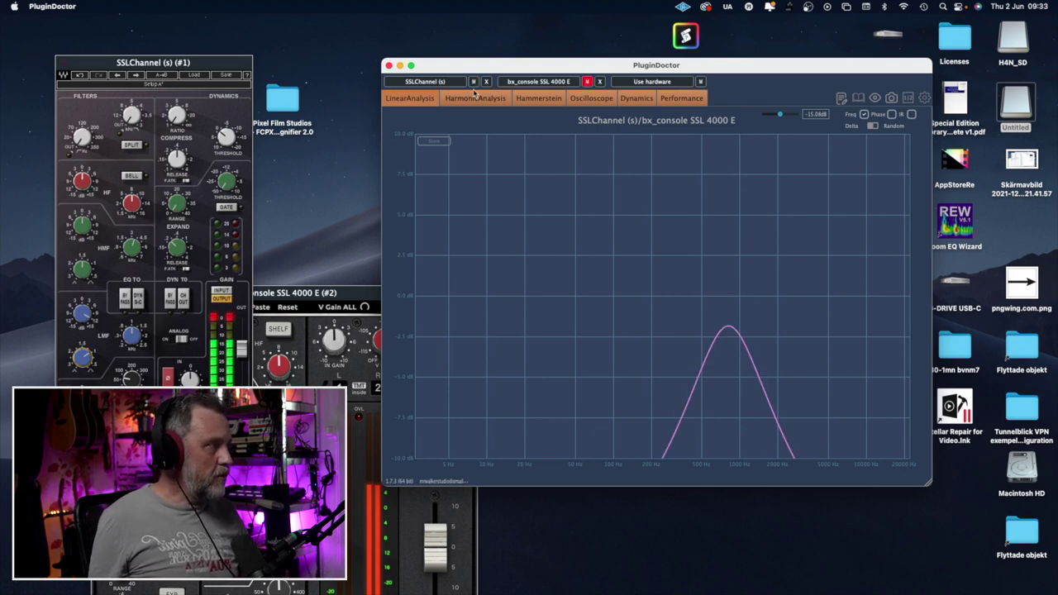
click(474, 98)
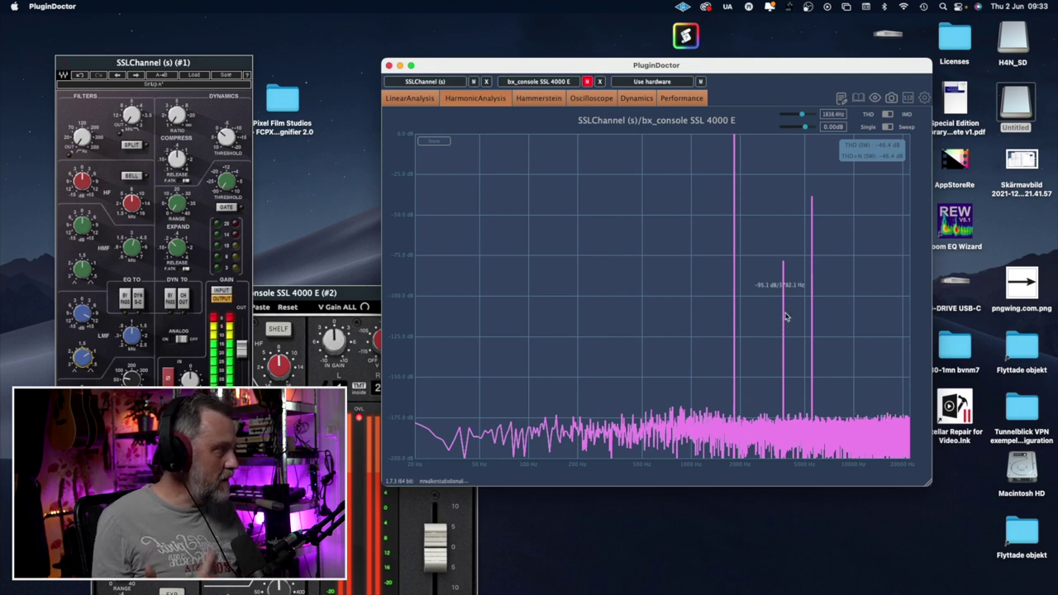
click(586, 82)
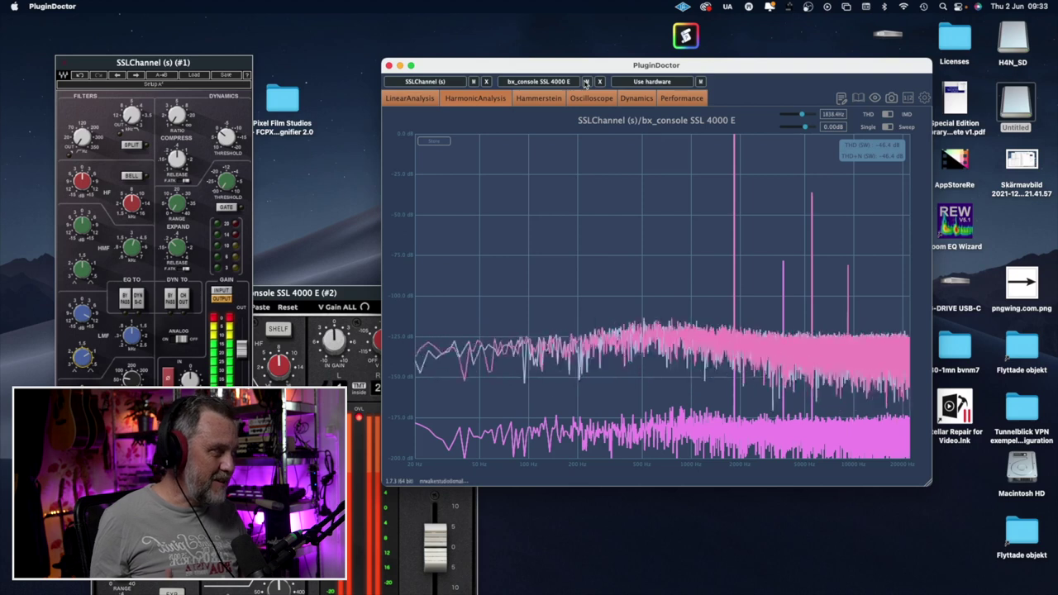
click(586, 82)
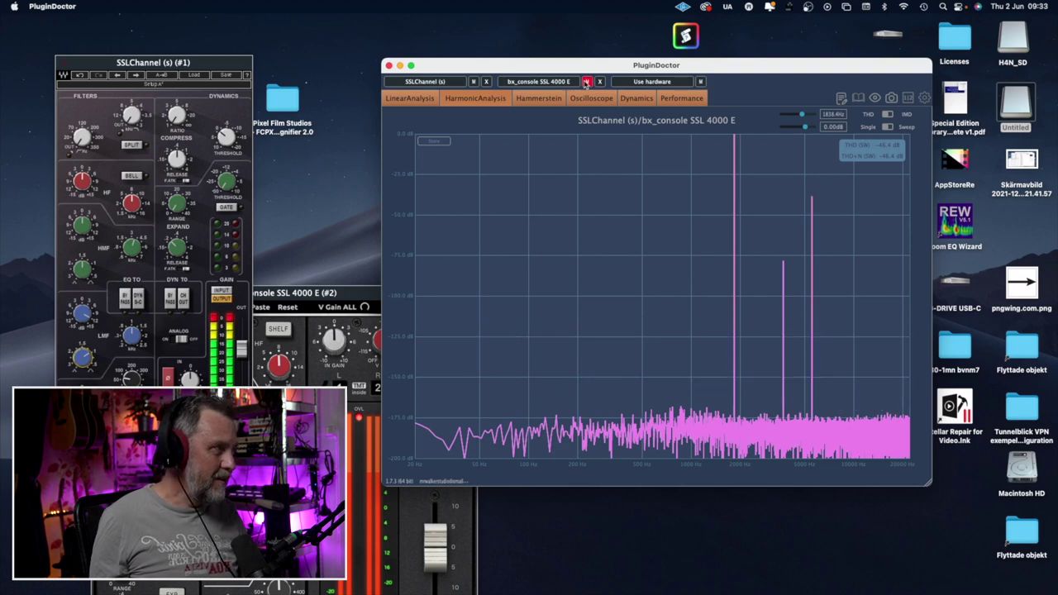
Compare the Hammerstein analysis of SSLChannel and bx_console SSL 4000 E, switching the mute from one to the other.
click(554, 98)
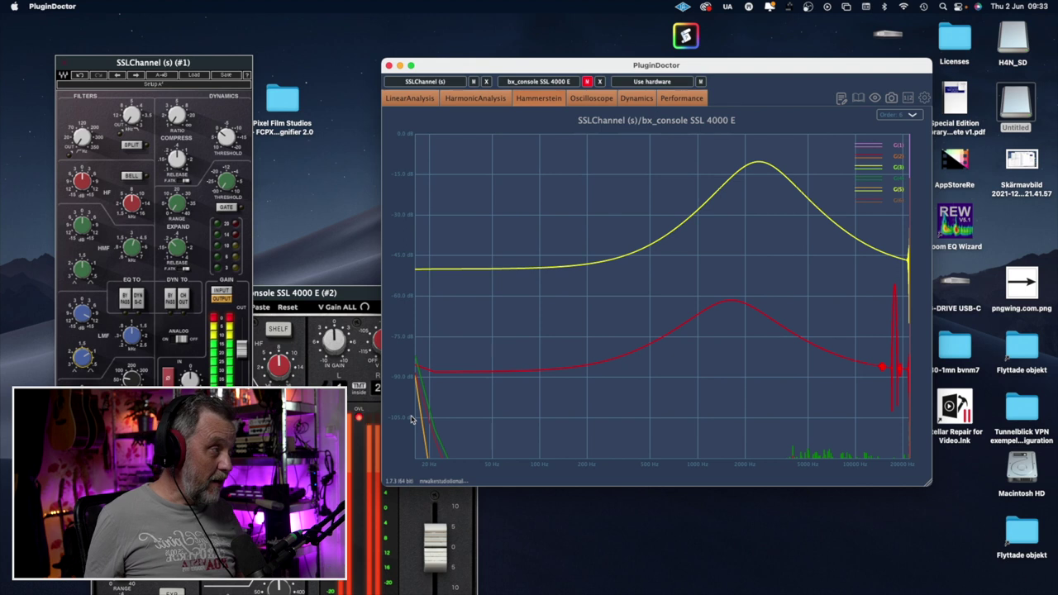
click(475, 82)
click(588, 81)
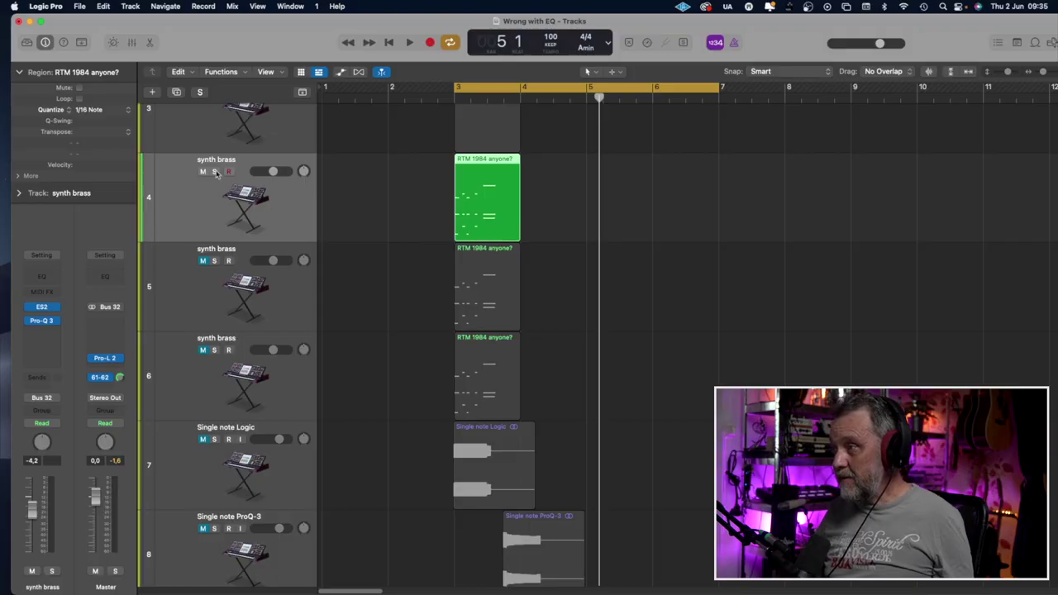
In Logic Pro, solo synth brass track 4 and listen to it with Pro-Q 3 bypassed.
click(215, 171)
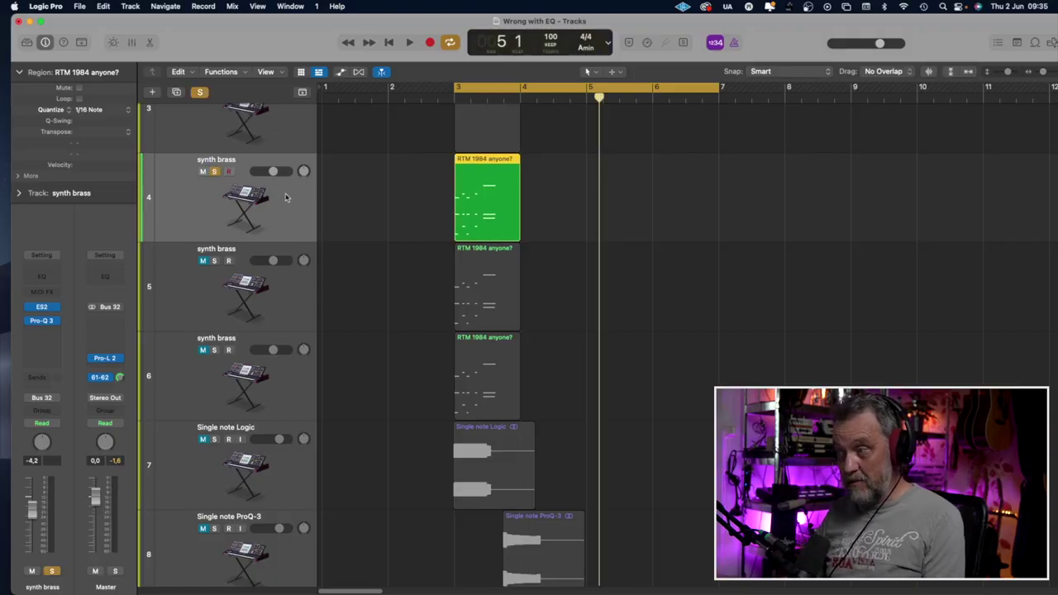
key(space)
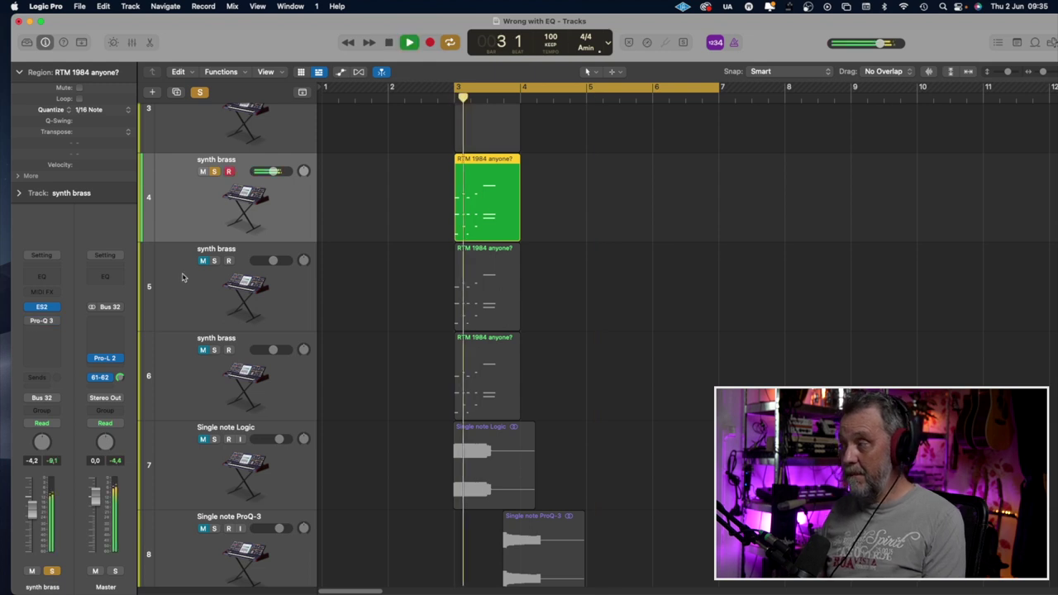
key(space)
Re-enable Pro-Q 3 on track 4 and check its 200 Hz and 1000 Hz band settings, closing the plug-in window at the end.
mouse_move(31, 322)
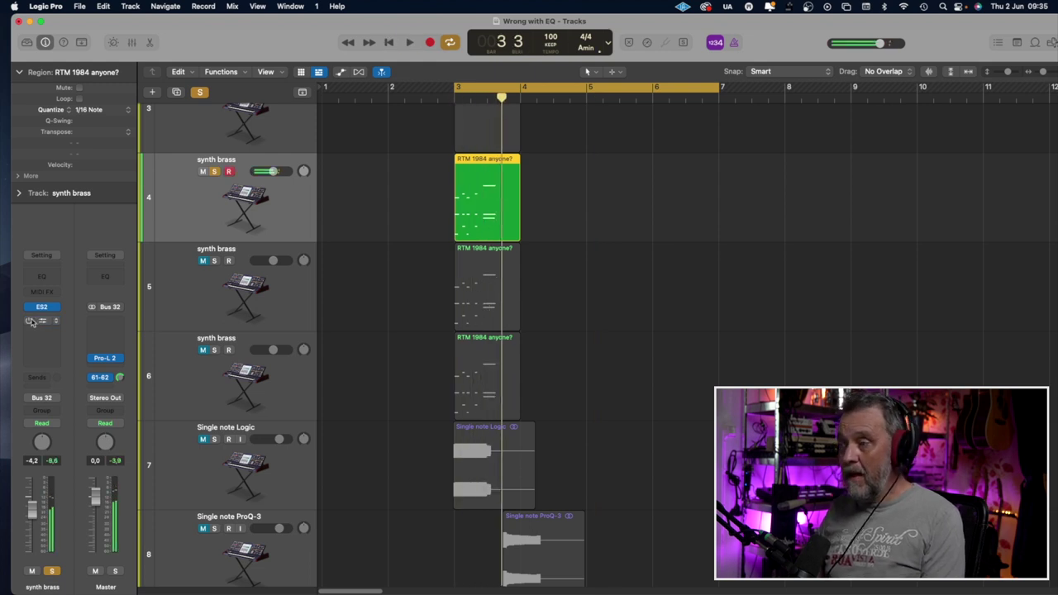
click(42, 321)
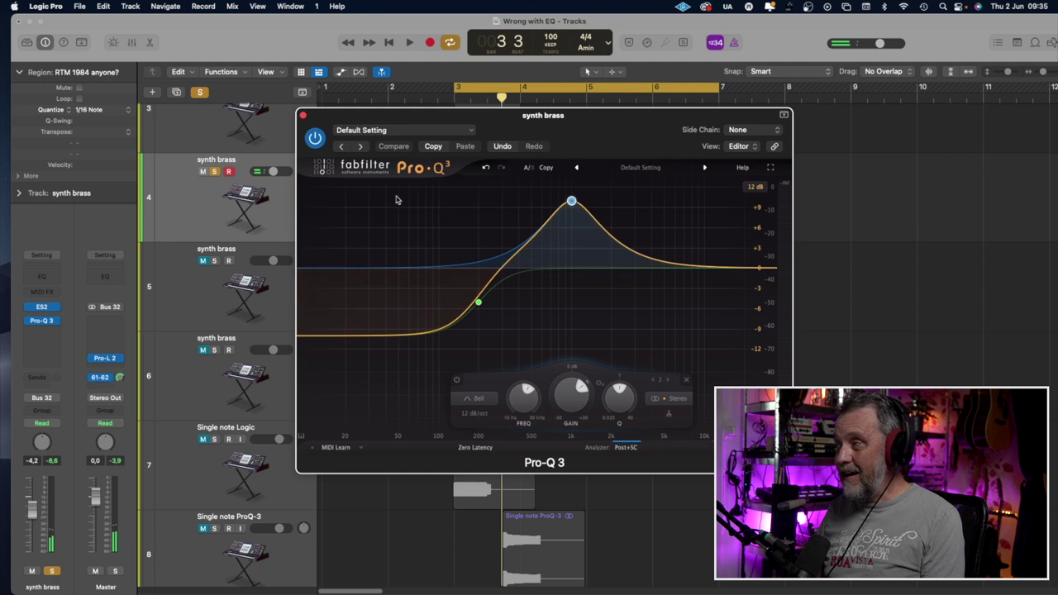
mouse_move(439, 260)
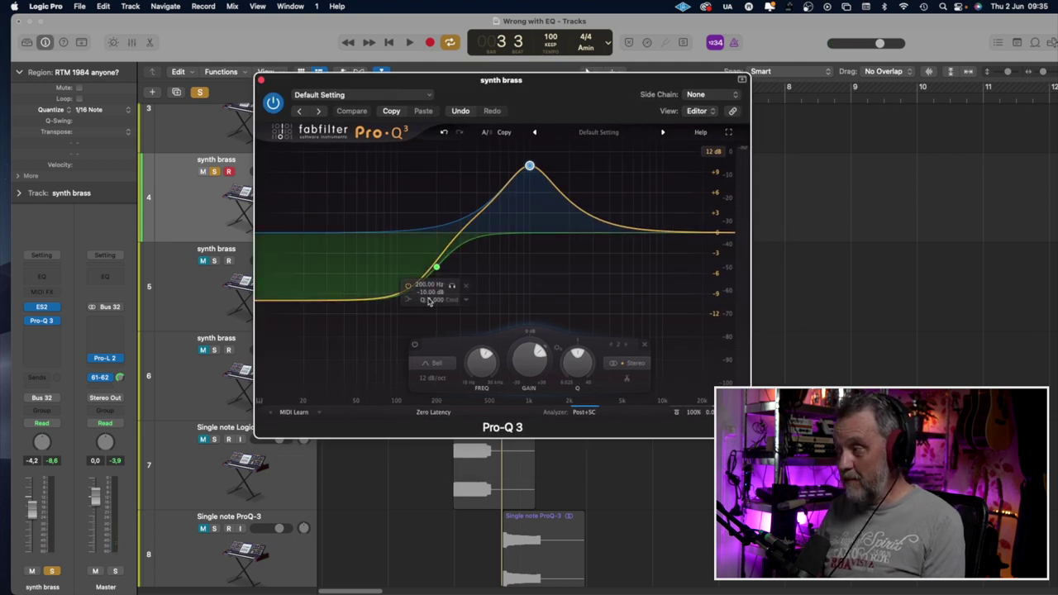
mouse_move(530, 166)
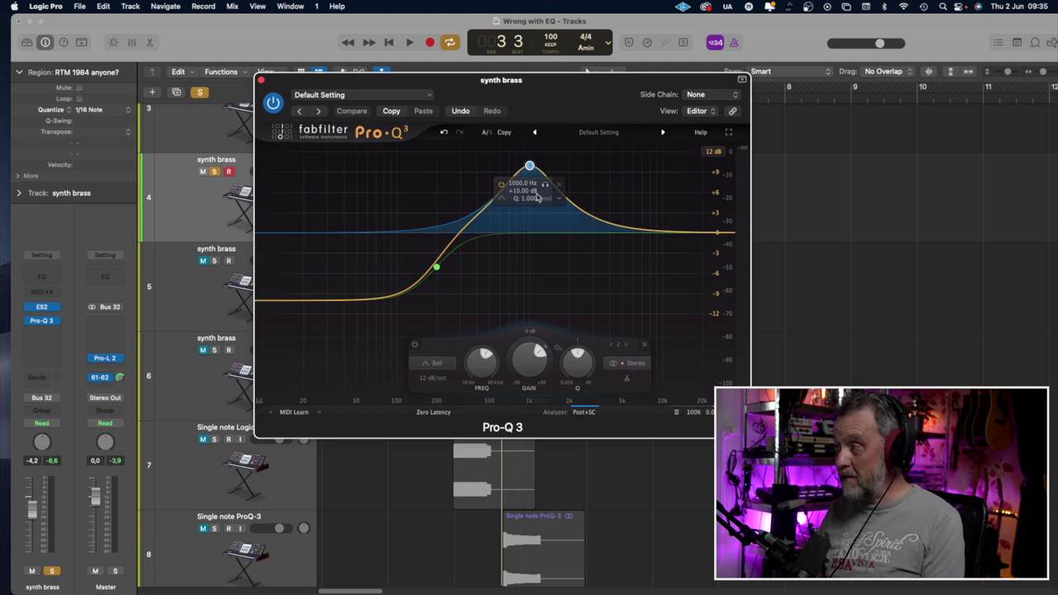
click(261, 80)
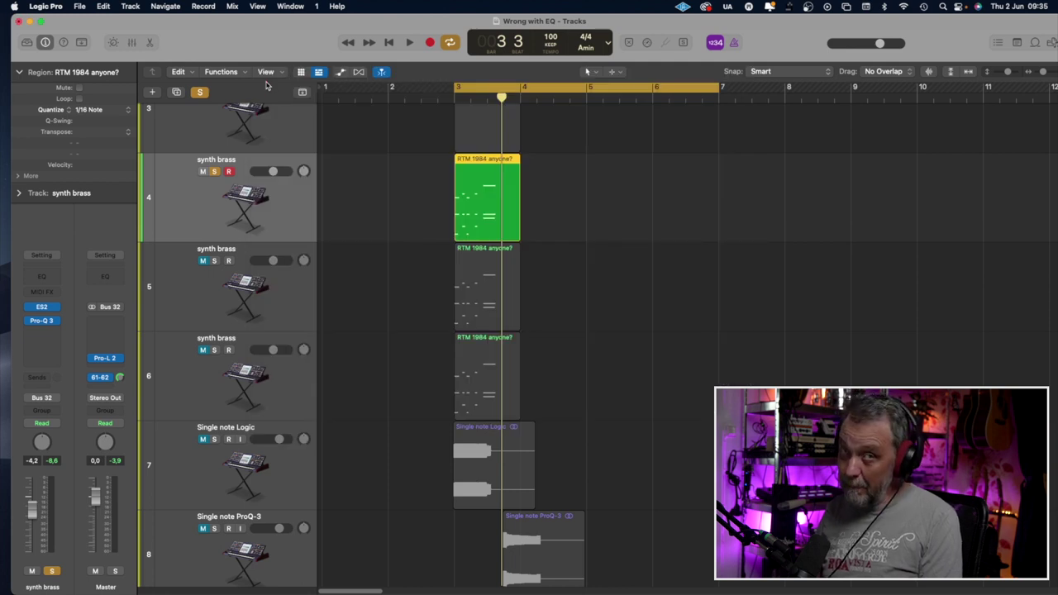
Listen to synth brass track 4 with Pro-Q 3 active and take the track out of solo.
key(space)
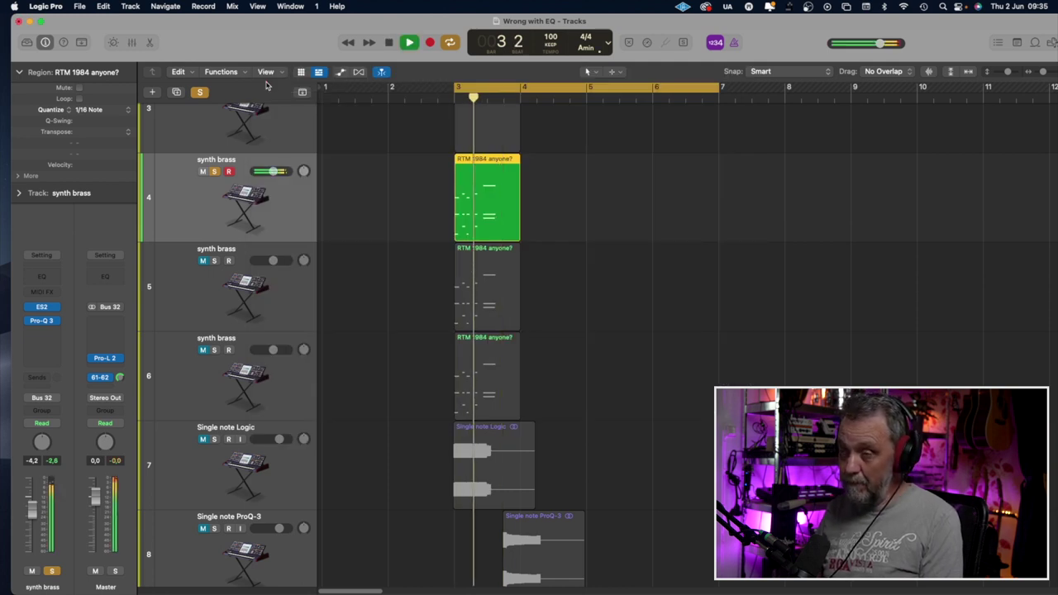
key(space)
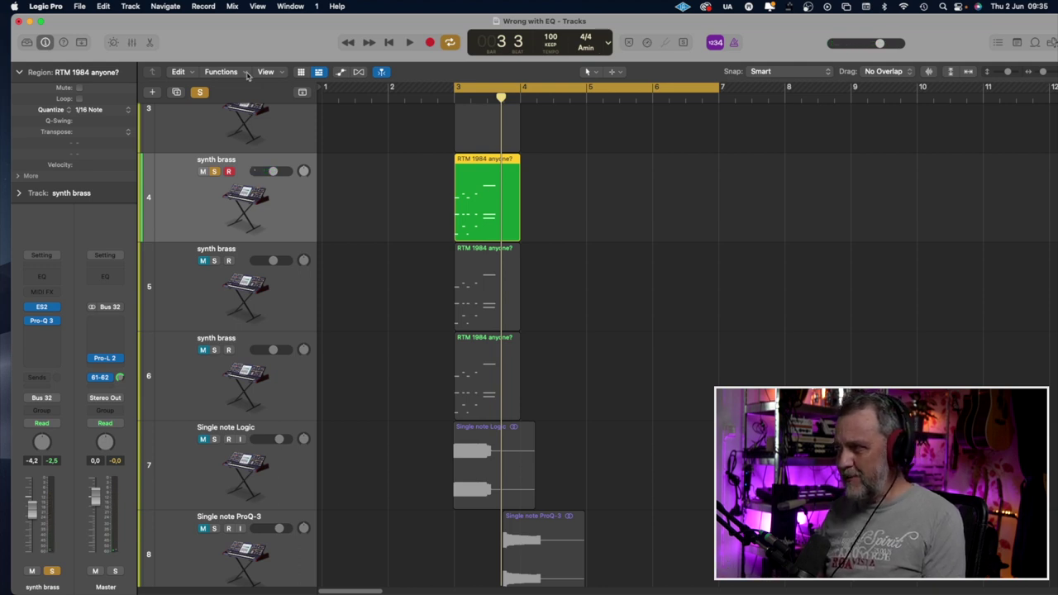
click(214, 171)
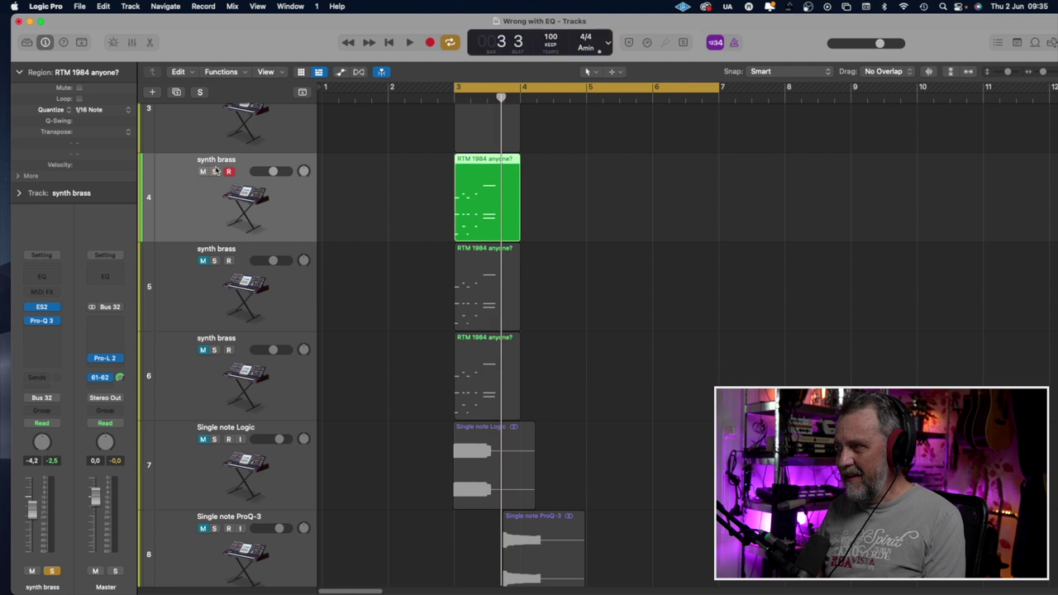
Solo and select synth brass track 5, listen to it through SSLChannel, and turn its solo off.
click(214, 261)
click(236, 302)
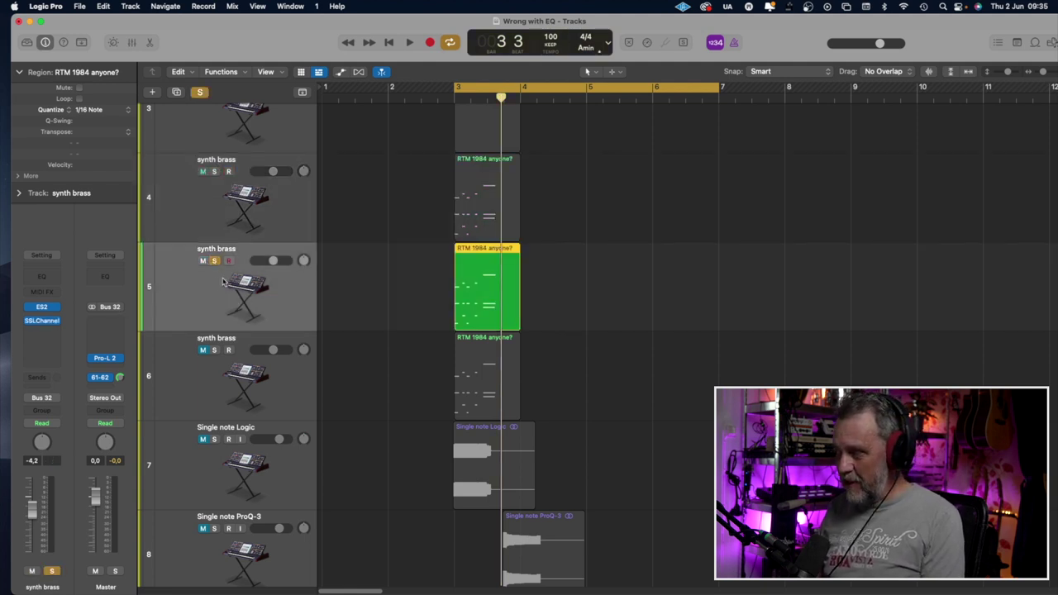
key(space)
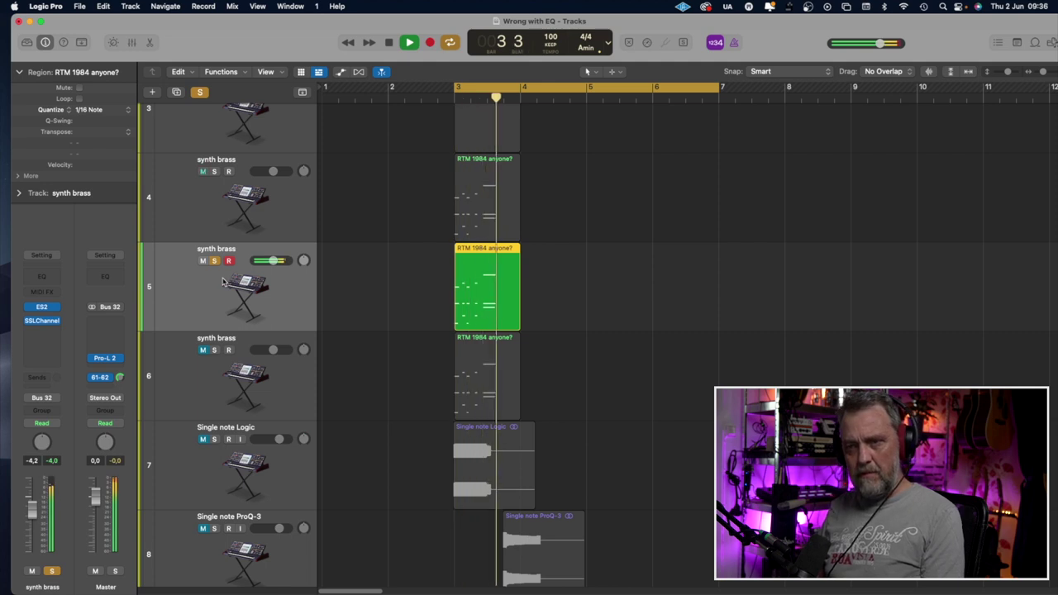
key(space)
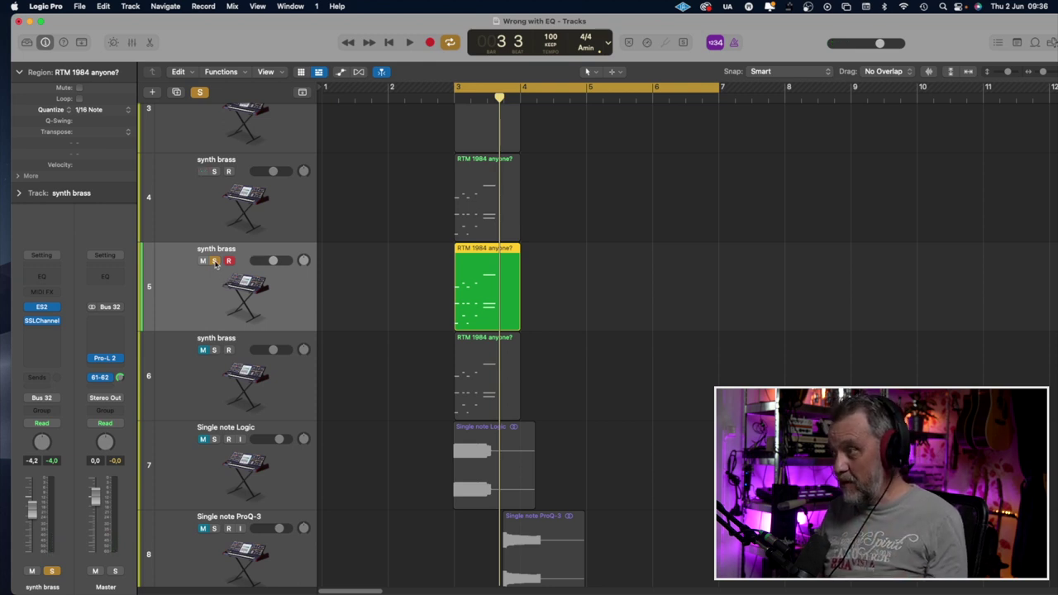
click(214, 261)
Solo synth brass track 6, listen to its phrase, and turn its solo off.
click(214, 351)
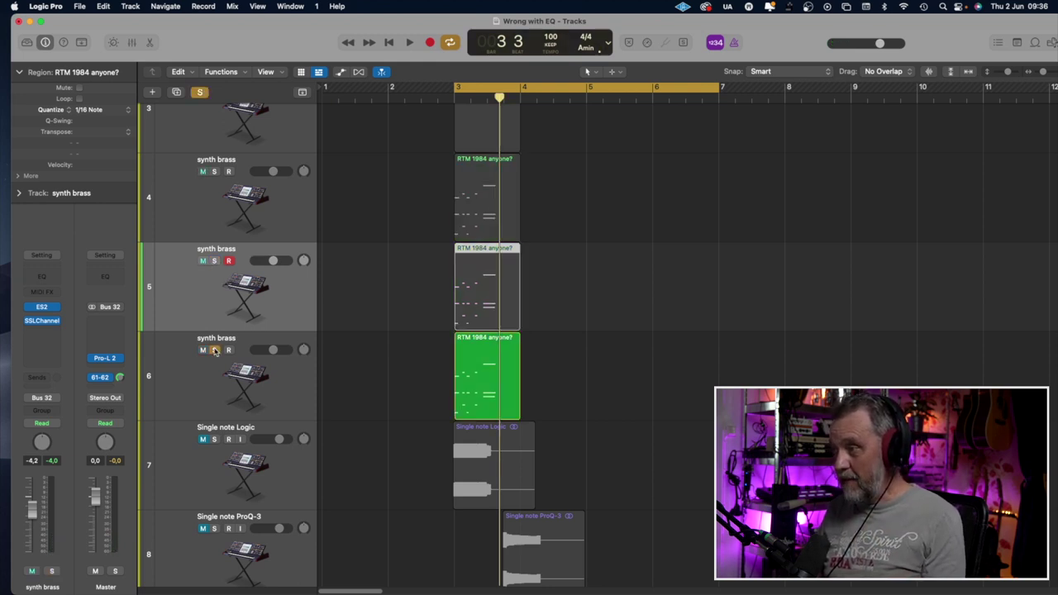
key(space)
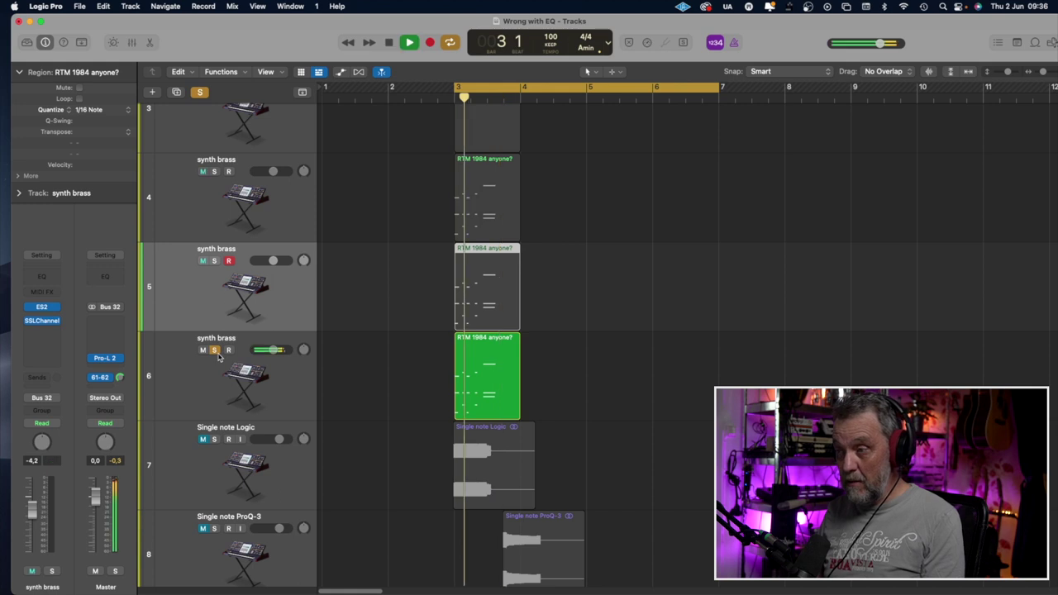
key(space)
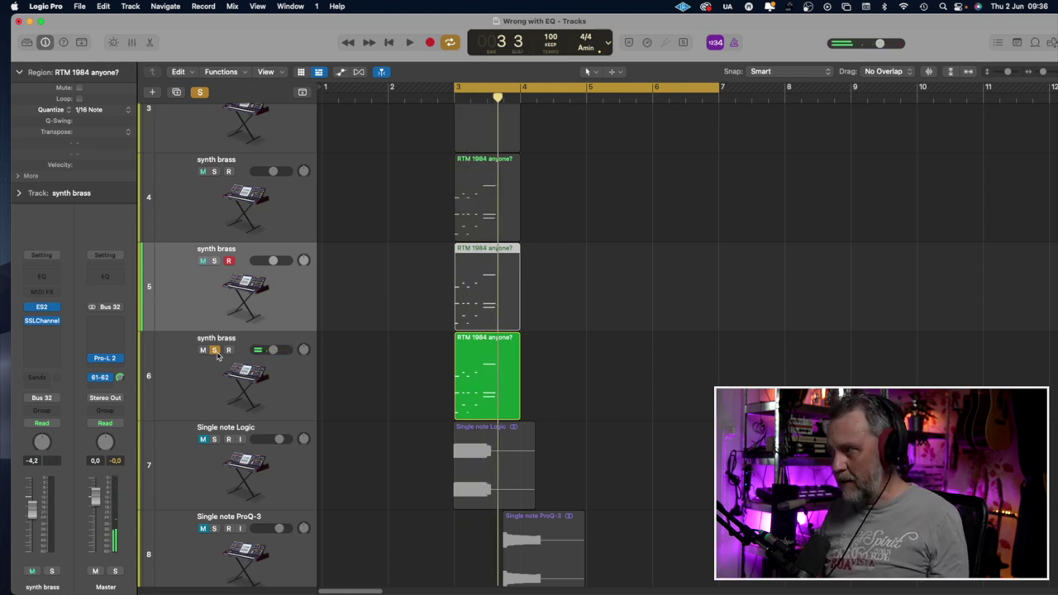
click(214, 350)
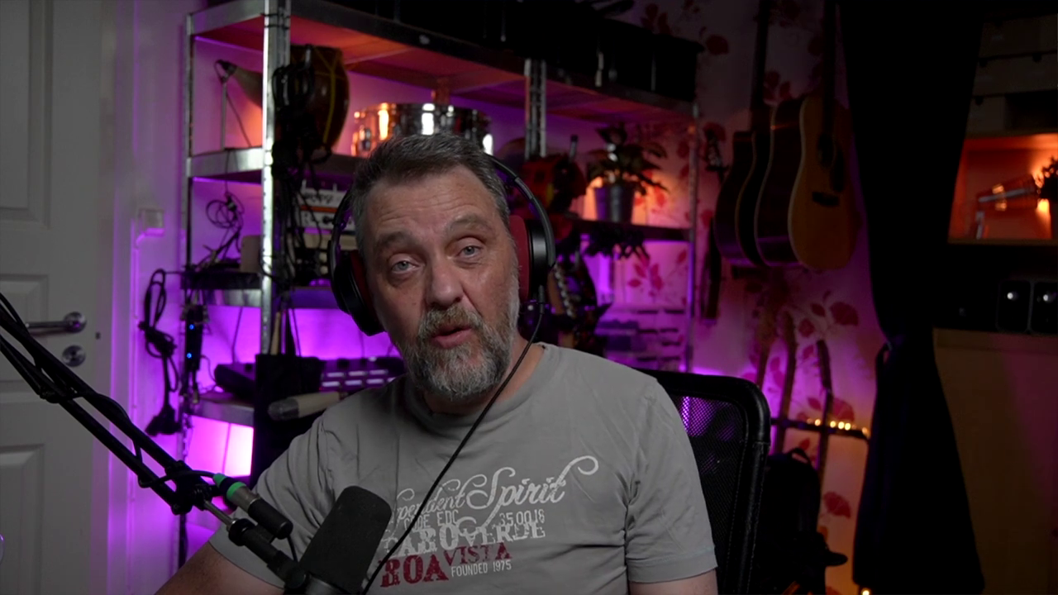
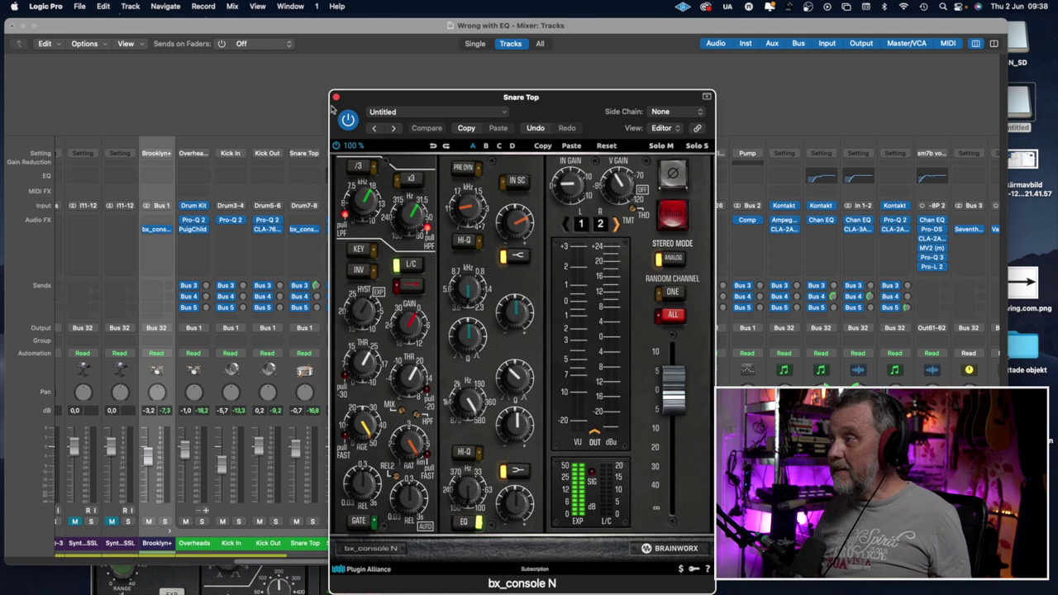
Solo the Snare Bottom channel, bypass its Channel EQ, and play it with the VC 160 window open in place of bx_console N.
click(336, 98)
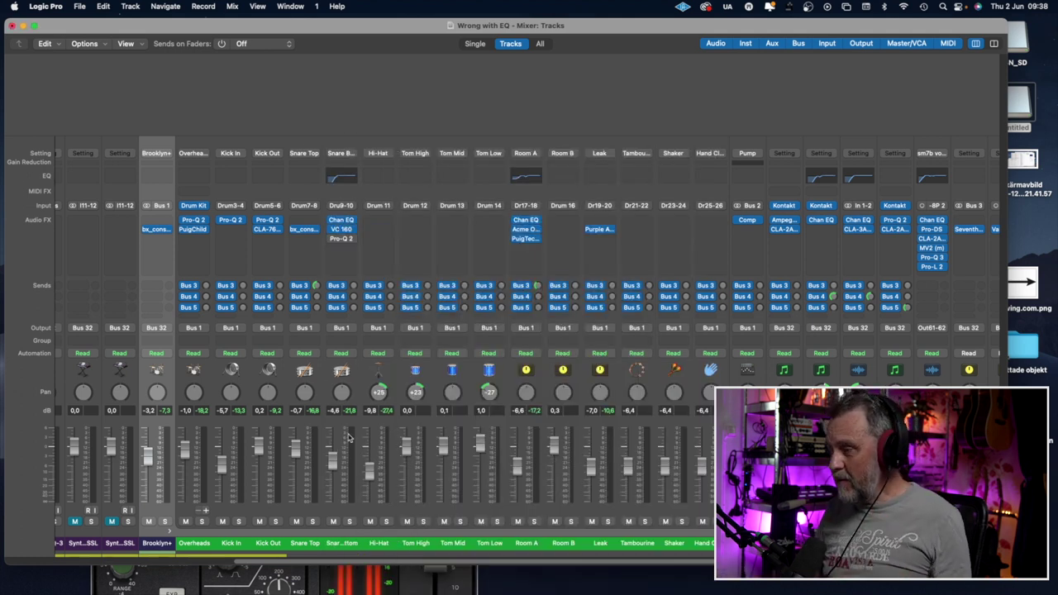
click(348, 521)
click(331, 220)
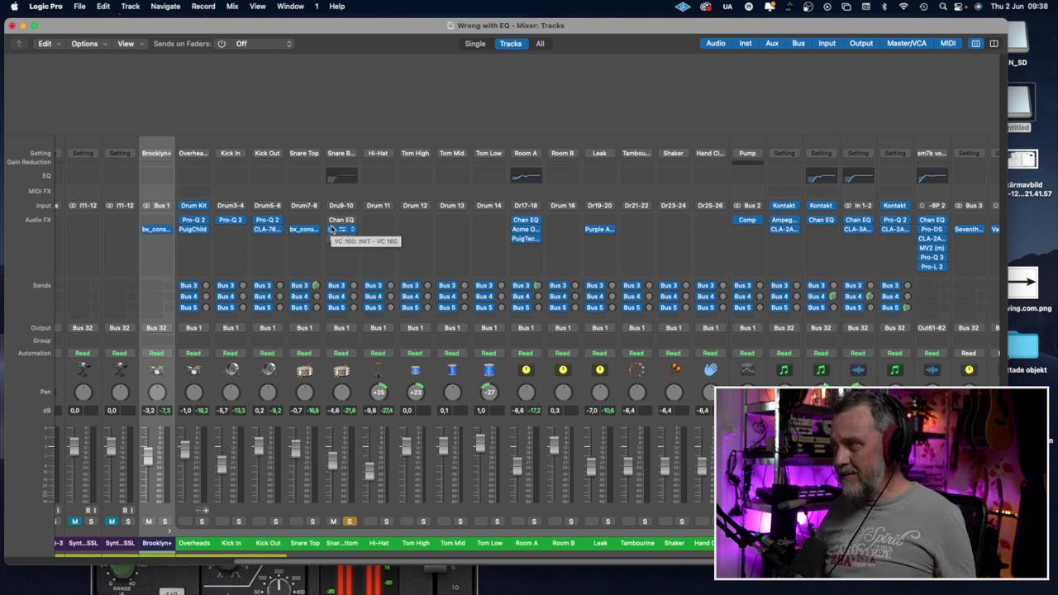
click(342, 228)
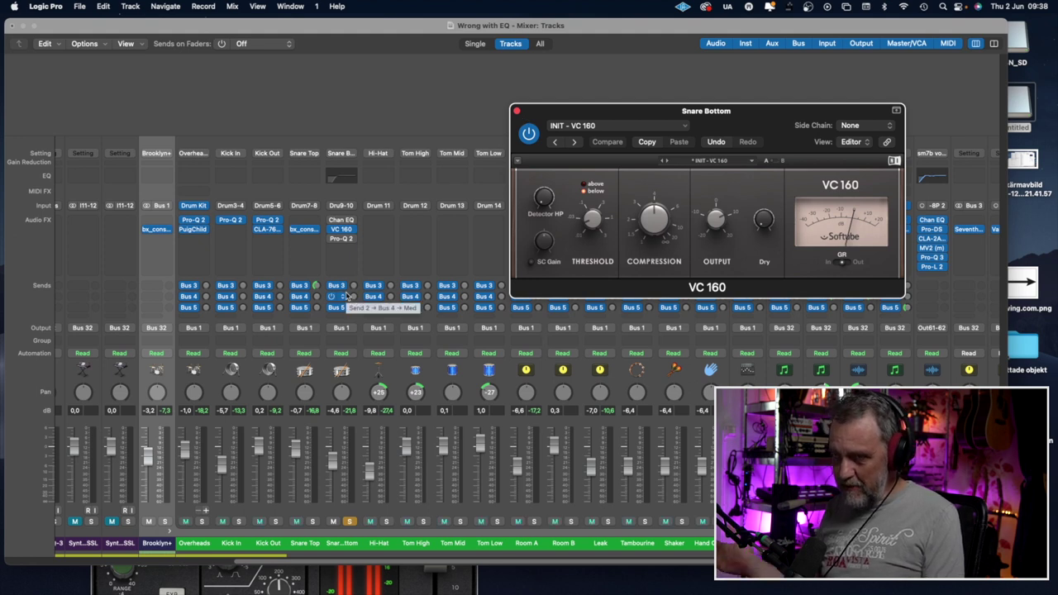
key(space)
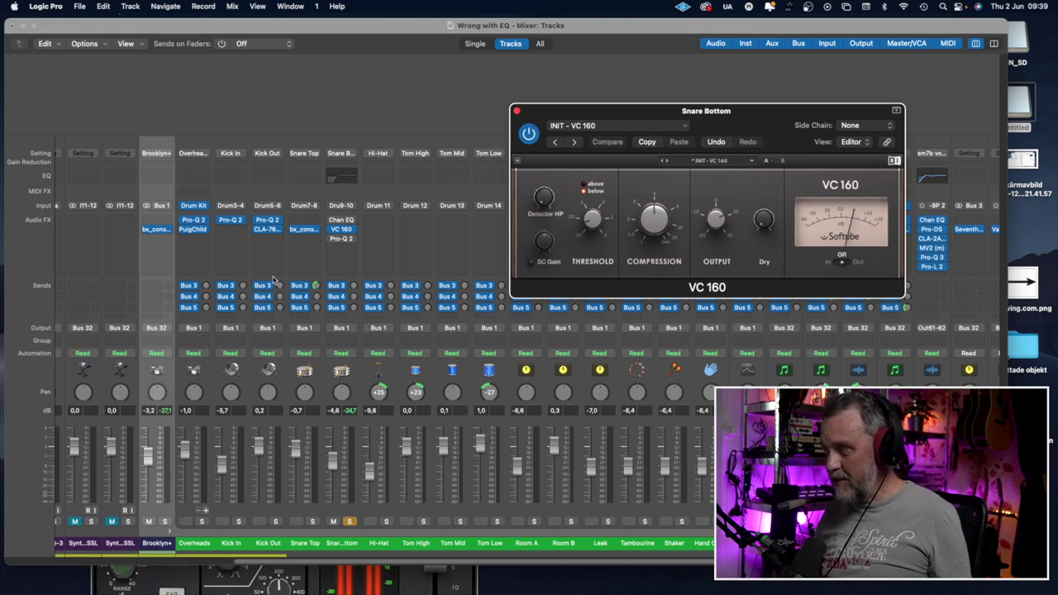
Re-enable Channel EQ on Snare Bottom and inspect its low-cut curve, closing the EQ window at the end.
click(341, 223)
click(341, 176)
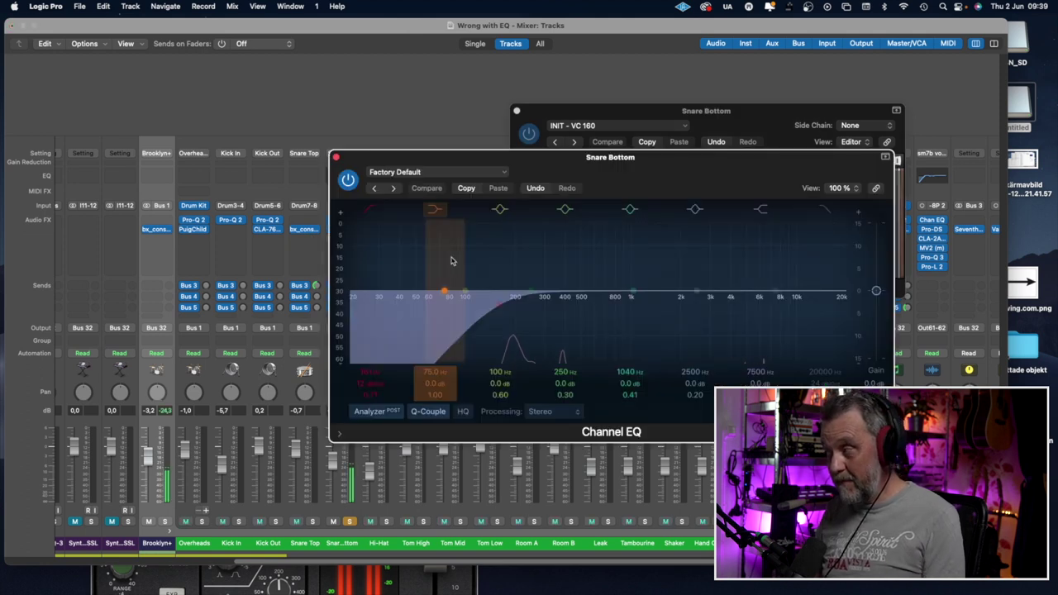
drag(349, 158, 349, 157)
click(336, 156)
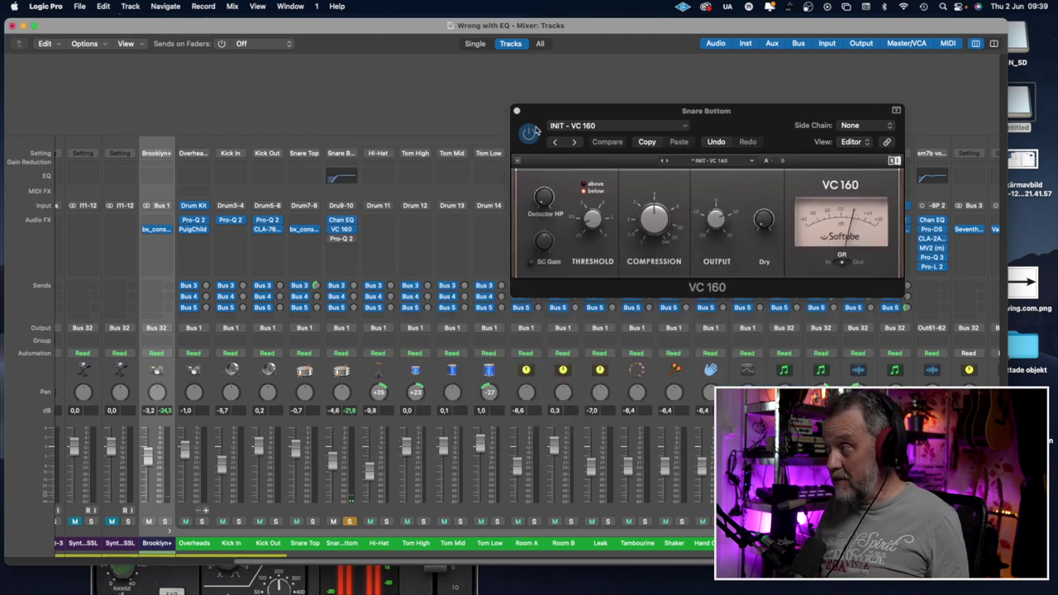
Enable Pro-Q 2 on Snare Bottom in place of the VC 160 view, inspect its mid-frequency bell cut, and close the window.
click(516, 111)
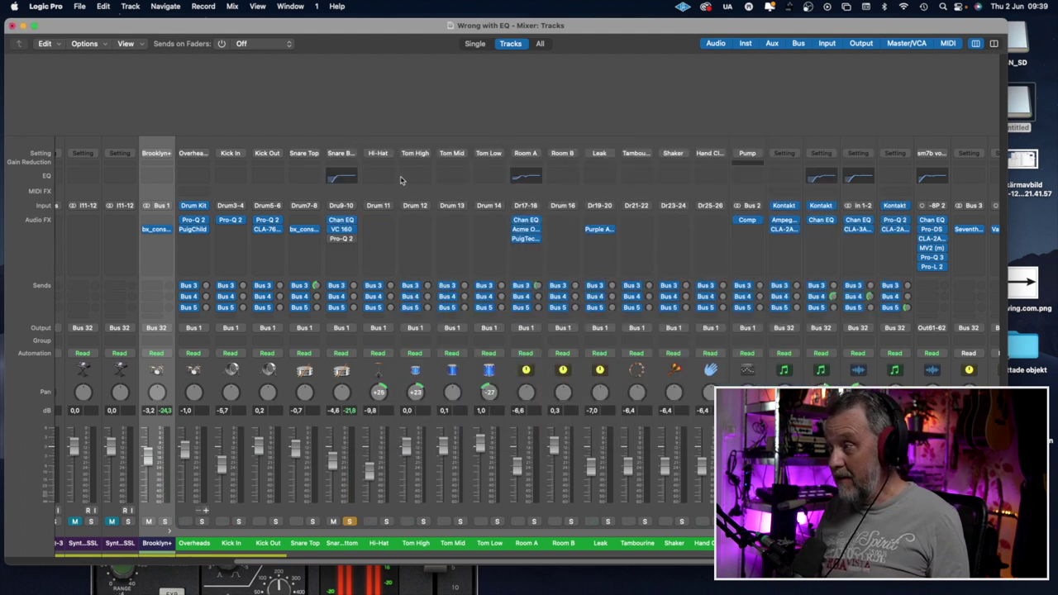
click(343, 239)
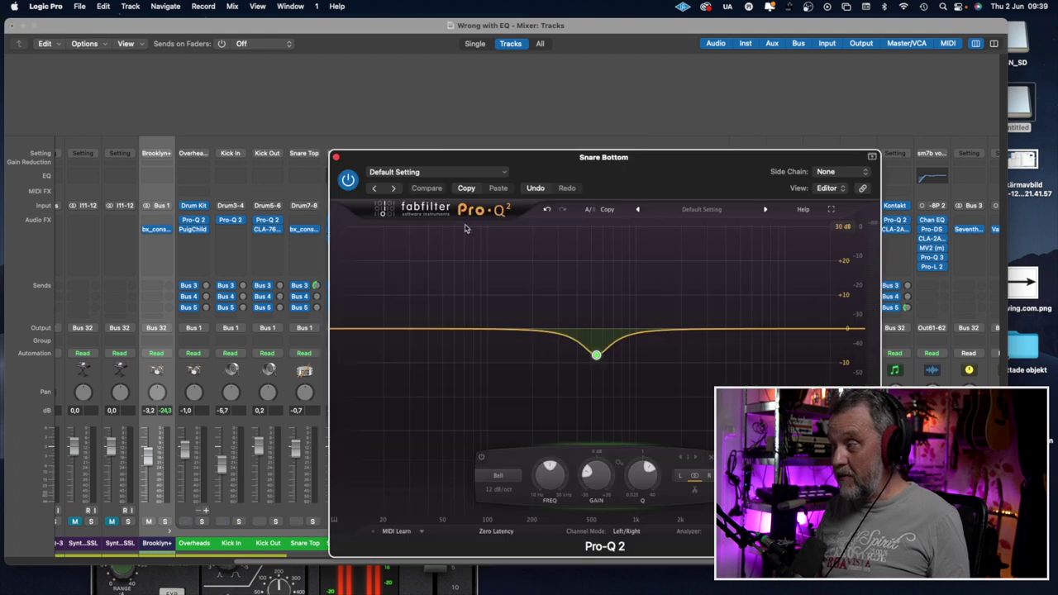
click(337, 157)
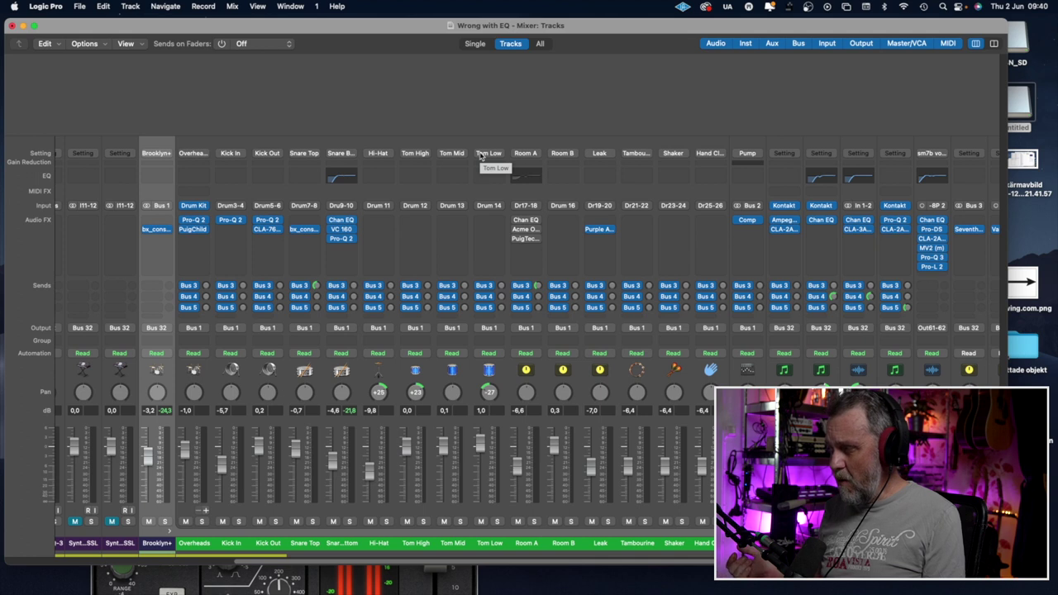
Solo and play Room A, enable its Channel EQ, and inspect the 100 Hz and 550 Hz cuts before closing the EQ window.
click(534, 521)
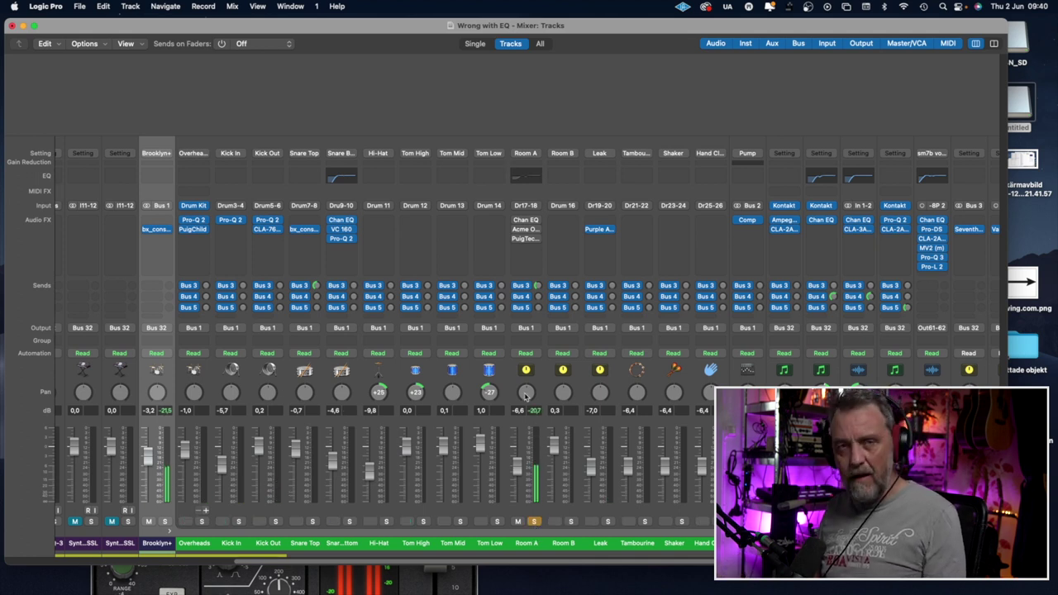
click(527, 221)
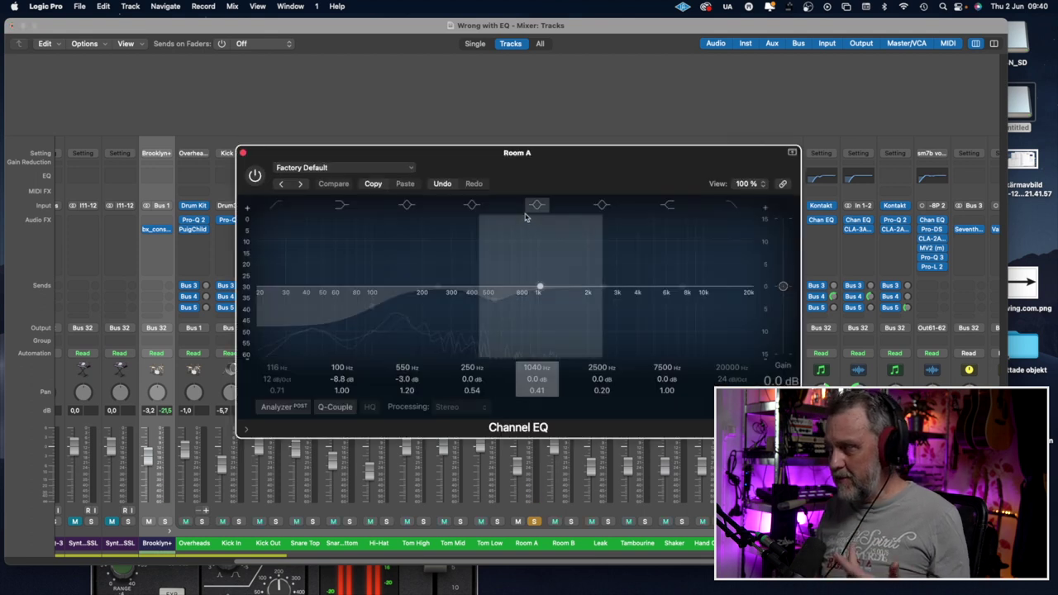
drag(258, 181, 192, 136)
click(189, 134)
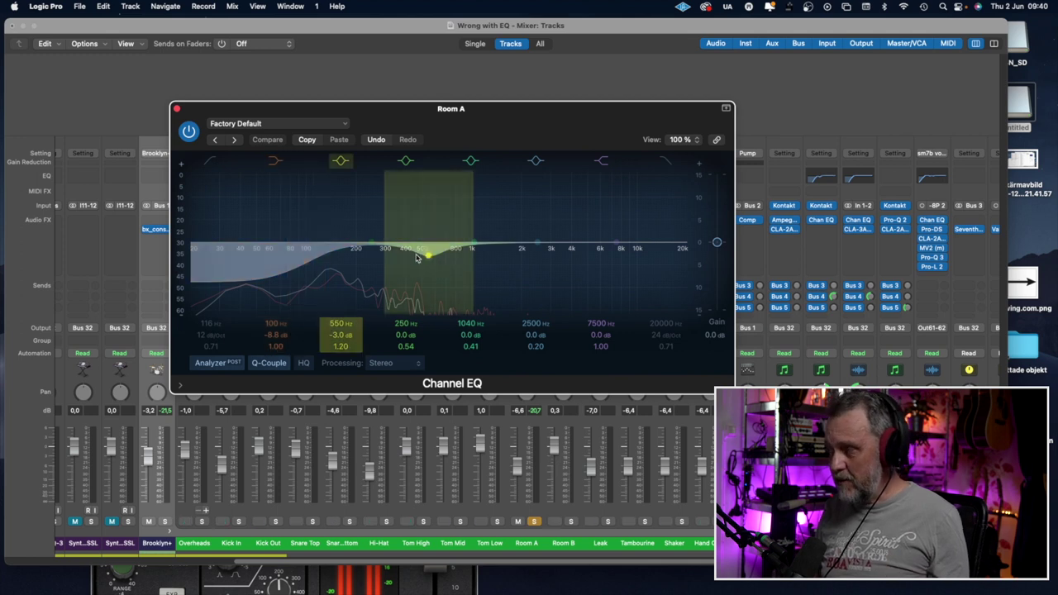
click(178, 110)
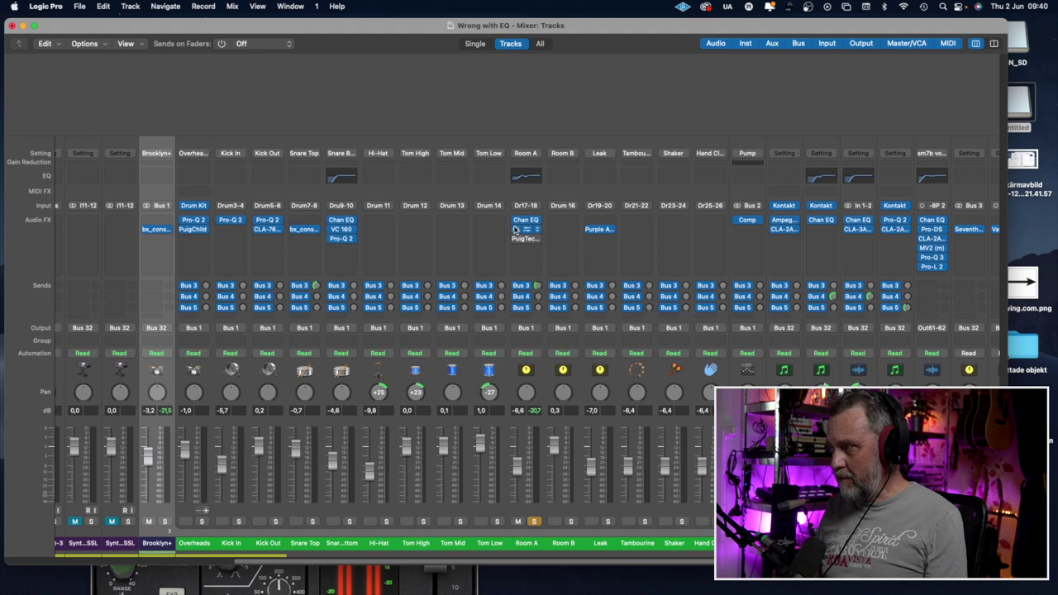
Enable and listen to the Acme Opticom XLA-3 and PuigTec EQP1A on Room A, closing each plug-in and turning the solo off.
click(525, 232)
drag(580, 157, 455, 128)
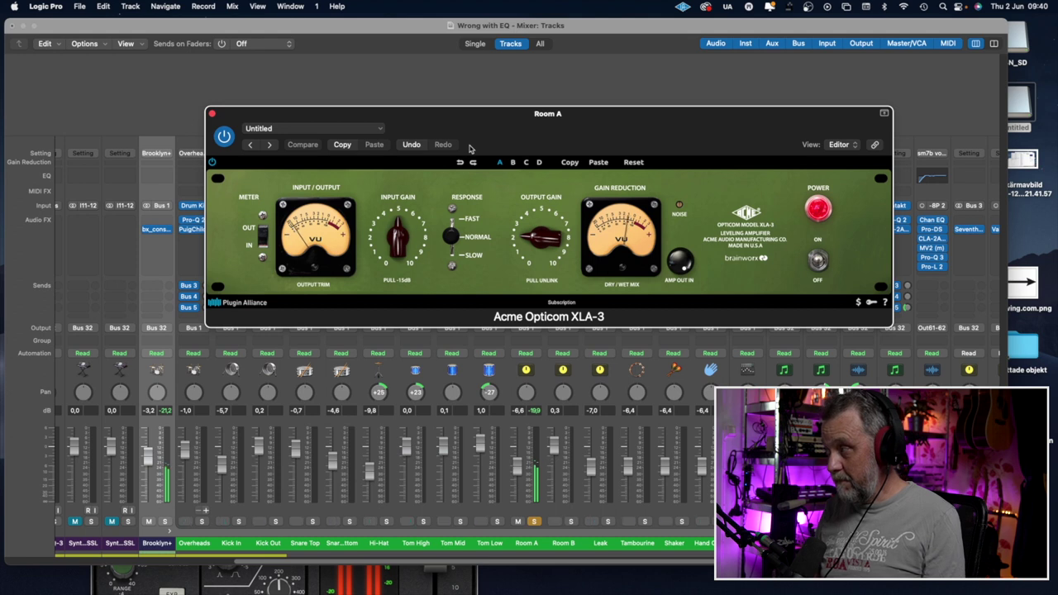
click(211, 113)
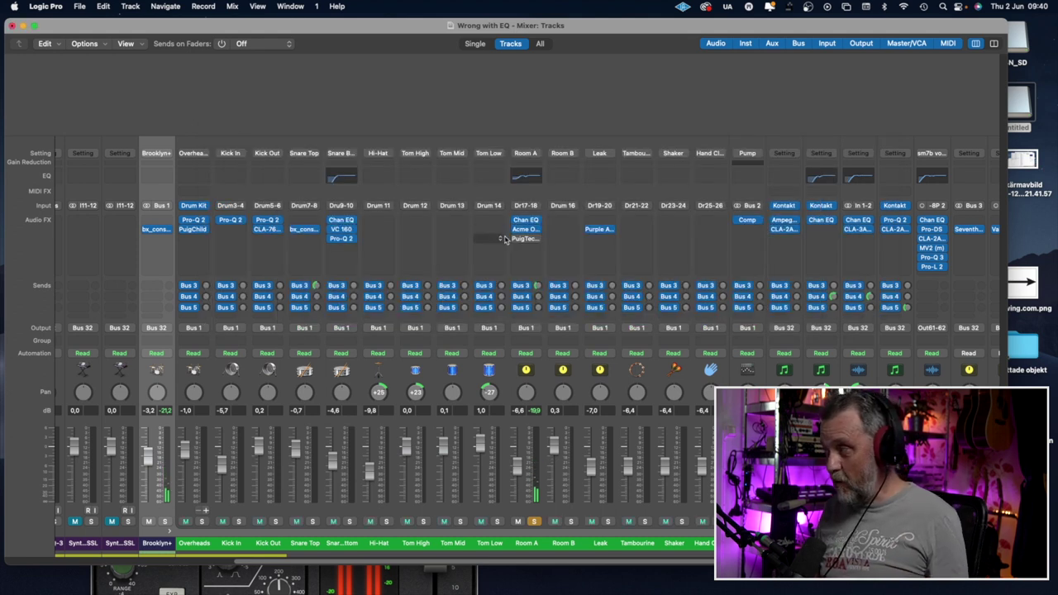
click(530, 239)
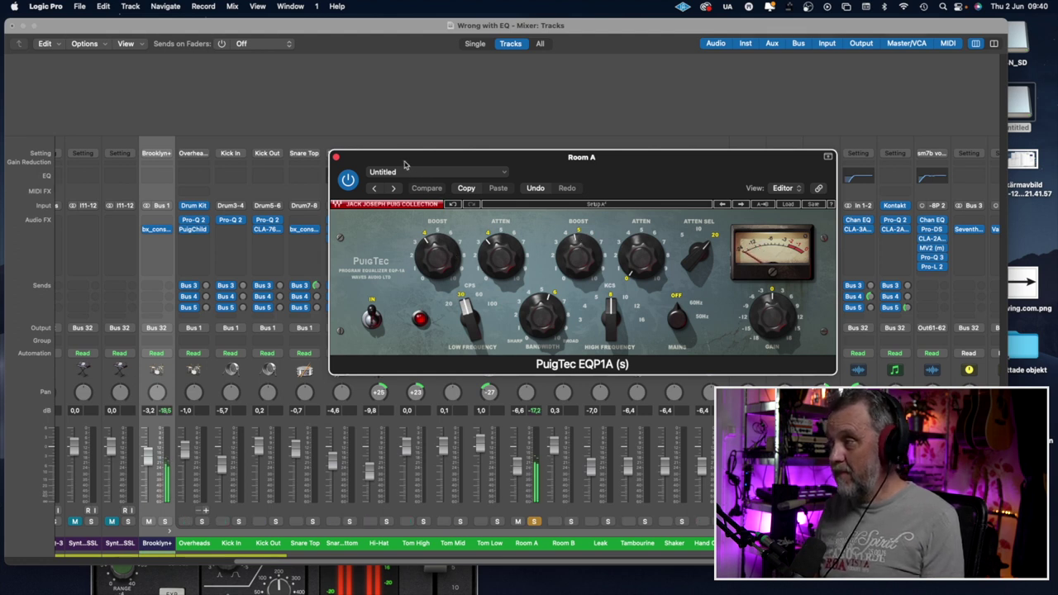
click(336, 157)
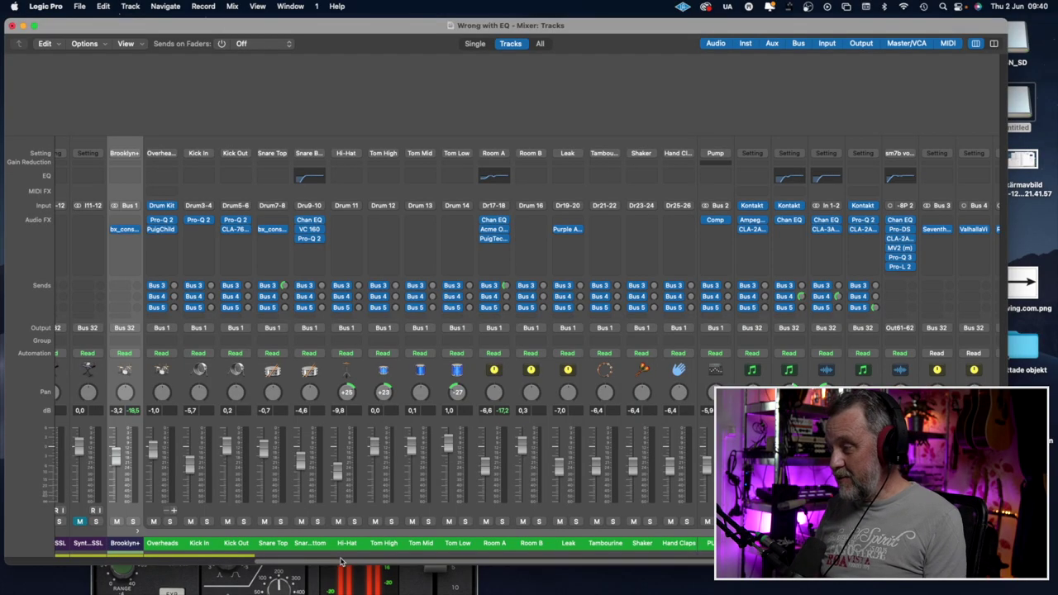
Unmute Grand piano and listen to it with its Channel EQ window open, closing the window at the end.
scroll(341, 561, right, 5)
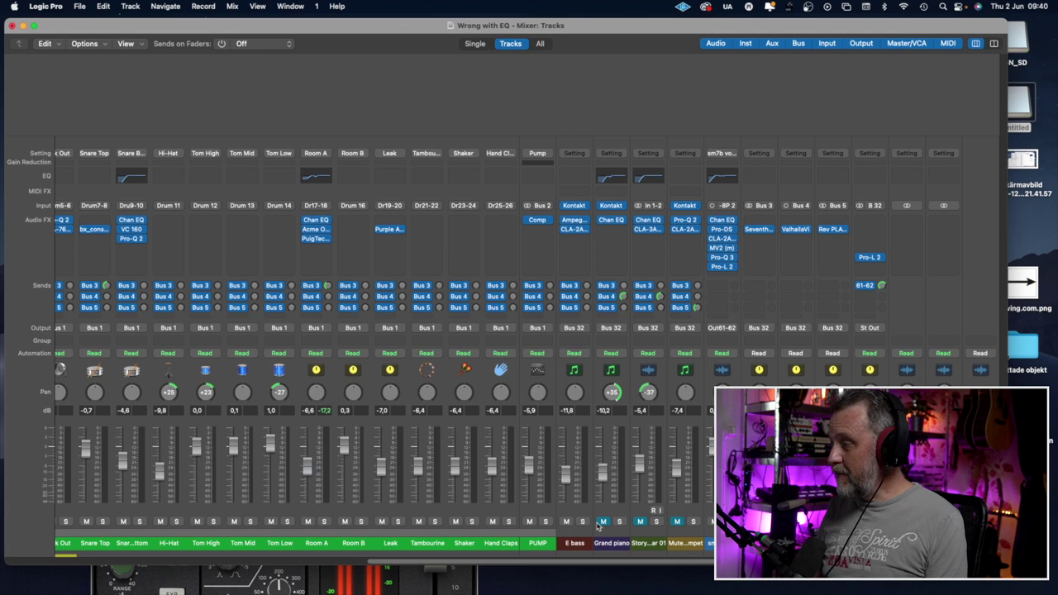
click(614, 221)
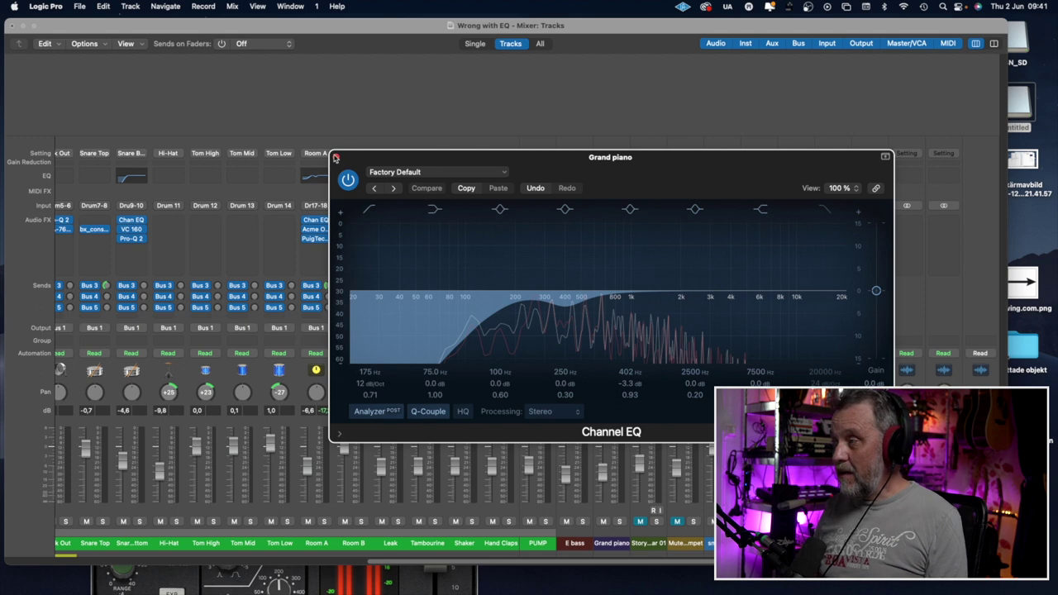
click(335, 157)
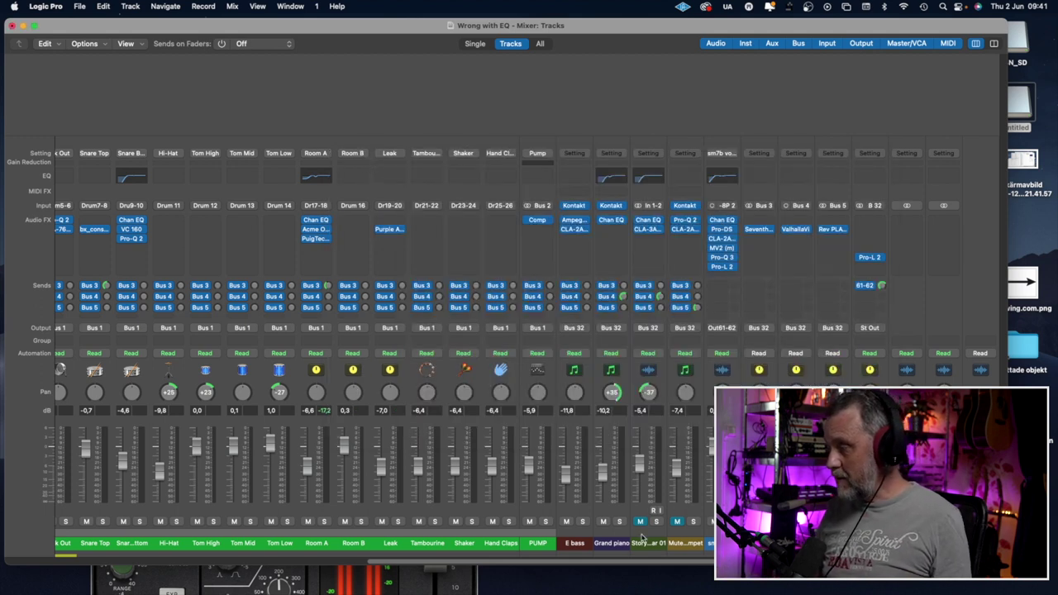
Unmute, solo and play Story Acoustic Guitar 01 with its Channel EQ and CLA-3A bypassed.
click(642, 538)
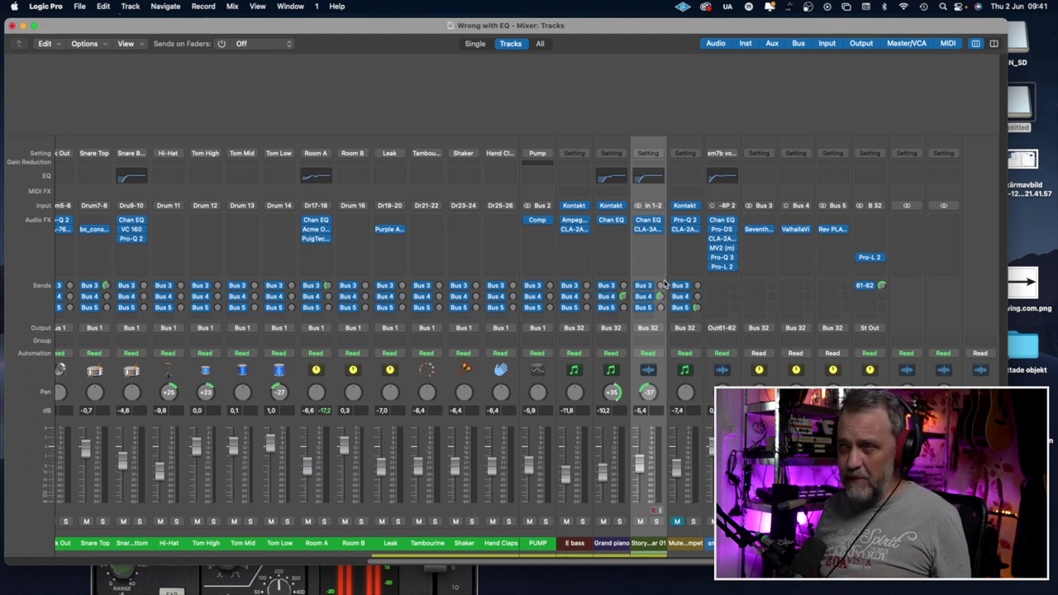
click(638, 220)
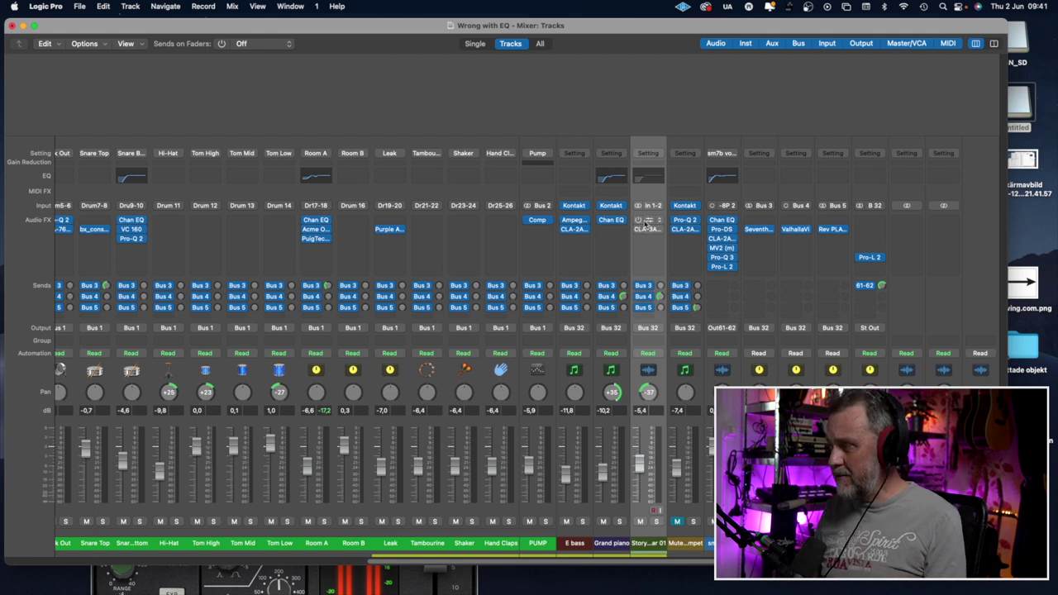
key(space)
key(s)
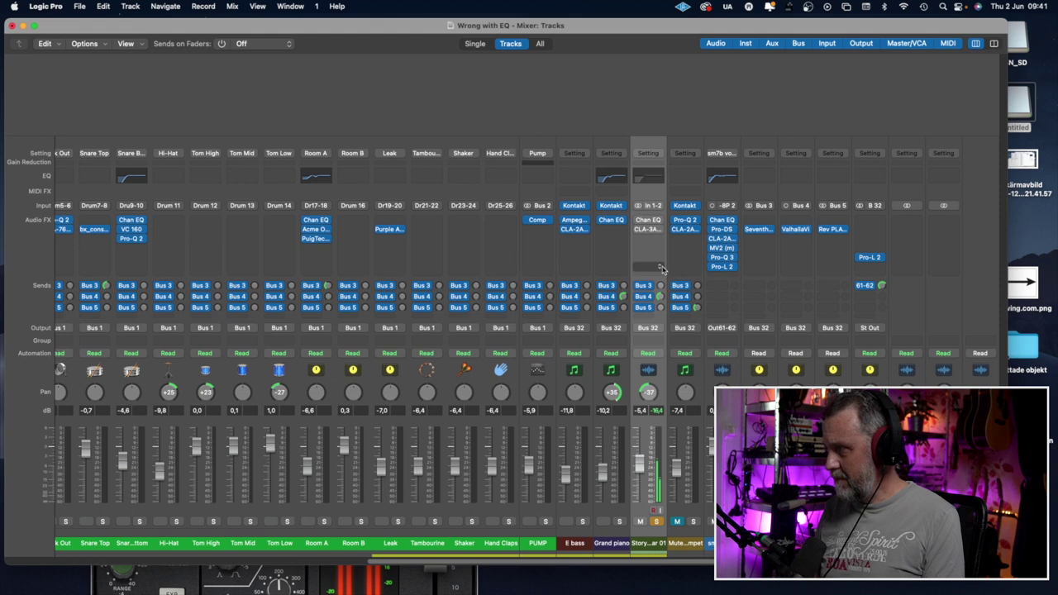
Re-enable Channel EQ and CLA-3A on the acoustic guitar in turn, opening each window to inspect it during playback.
click(639, 221)
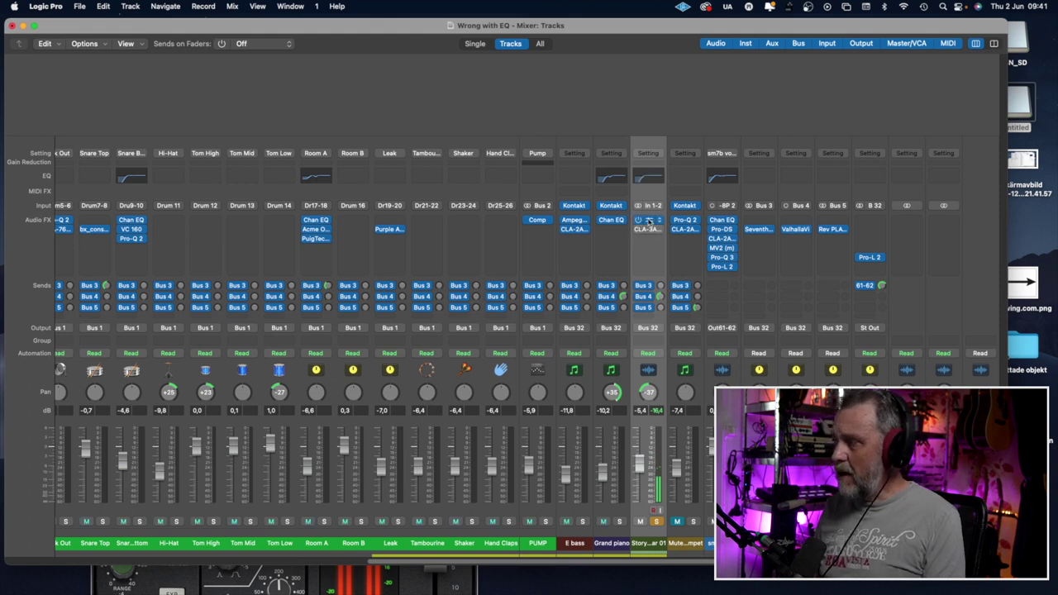
click(648, 221)
click(337, 157)
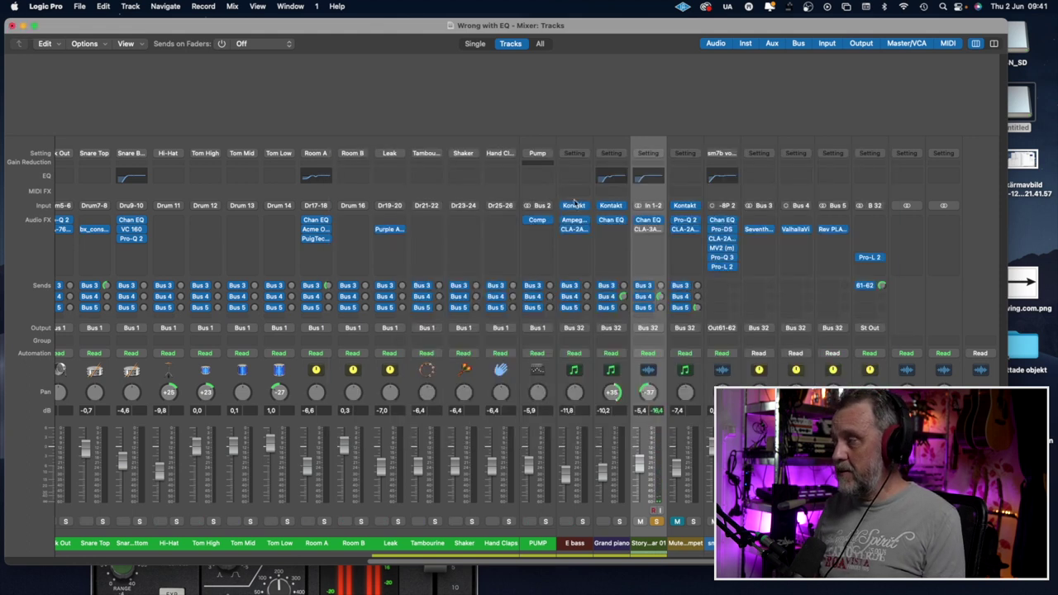
mouse_move(637, 234)
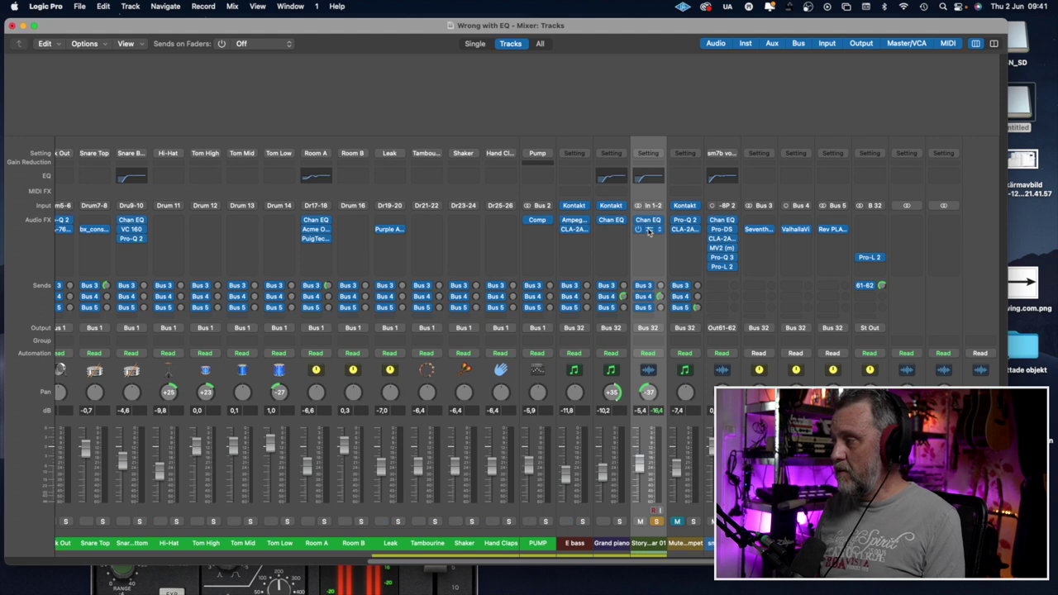
click(648, 230)
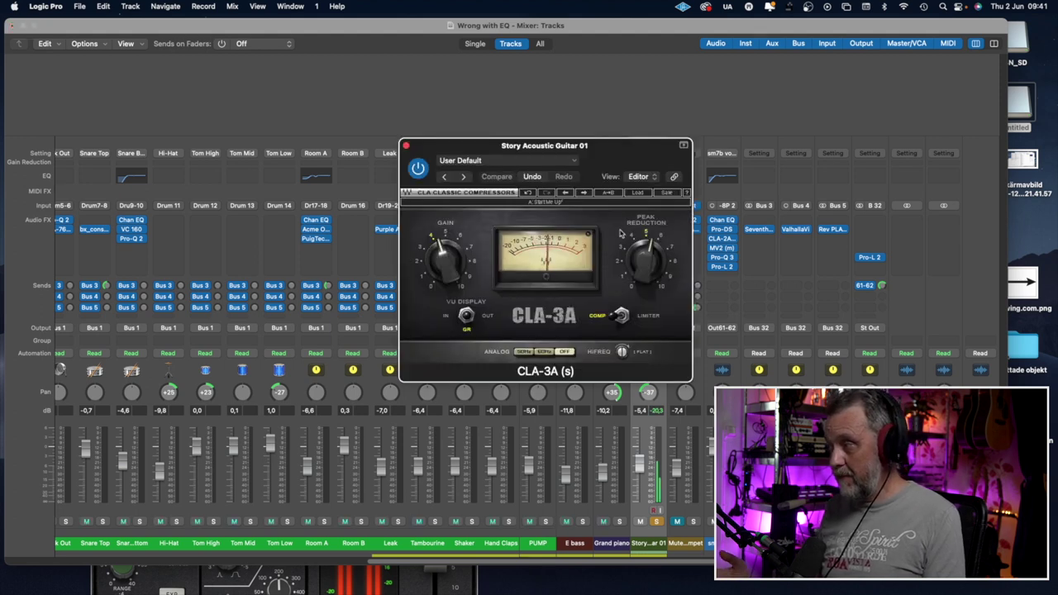
click(407, 146)
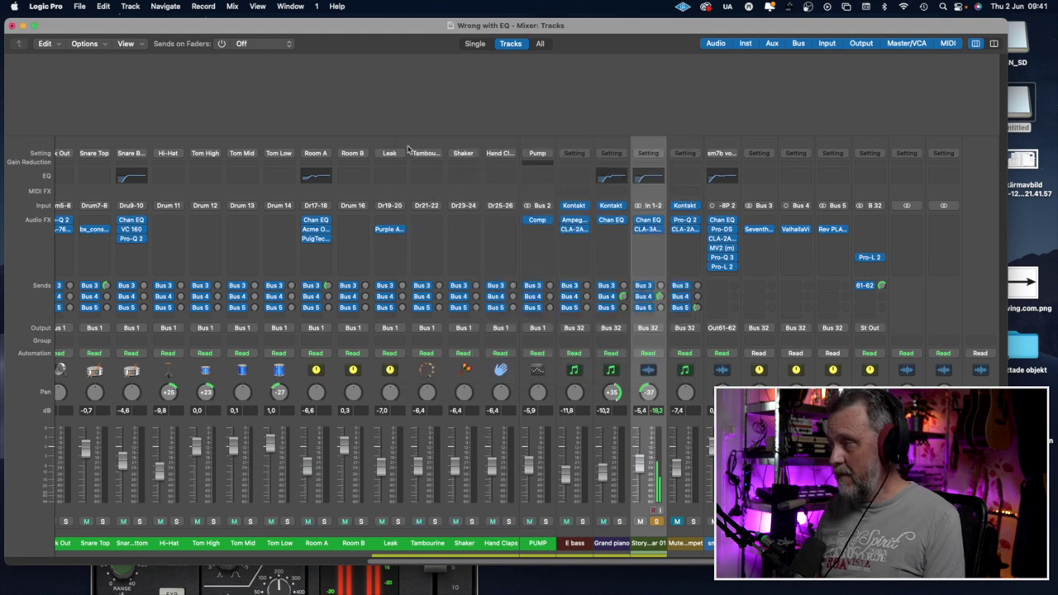
Solo Mute trumpet in place of the acoustic guitar and compare it with Pro-Q 2 bypassed and re-enabled, closing the plug-in window at the end.
click(688, 542)
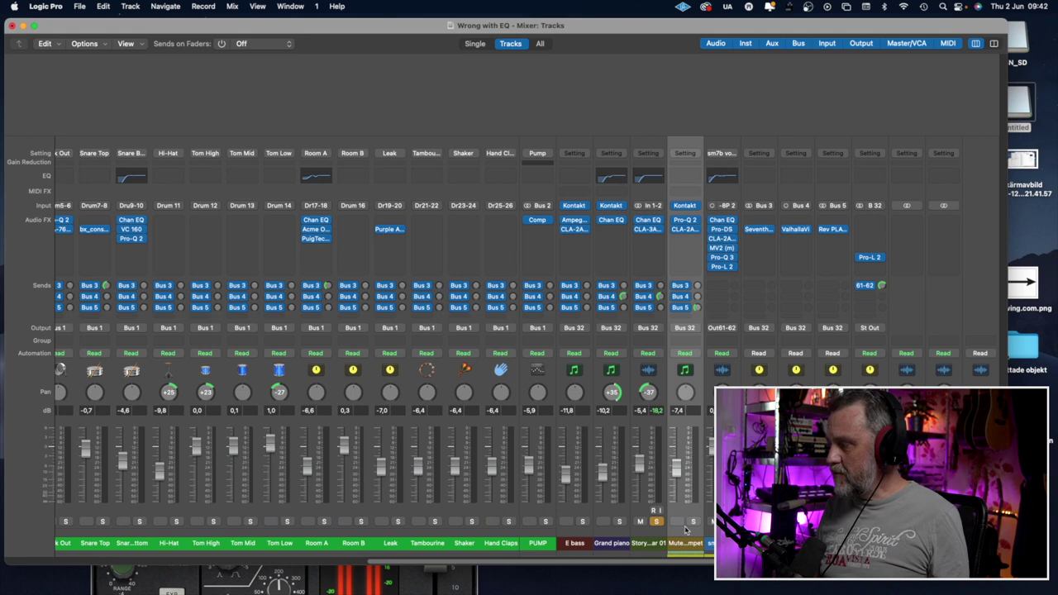
click(692, 522)
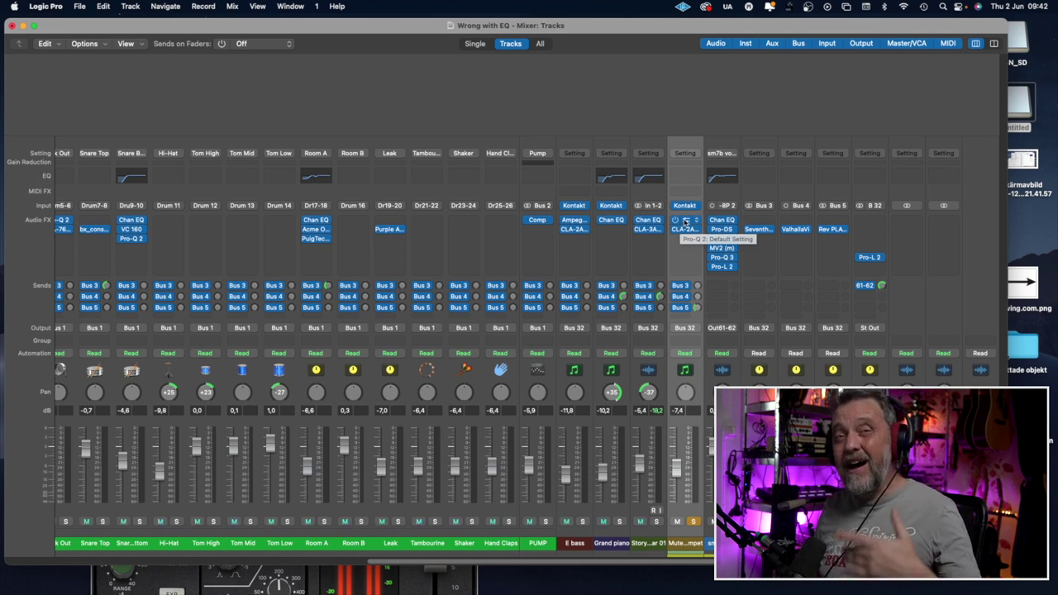
click(685, 221)
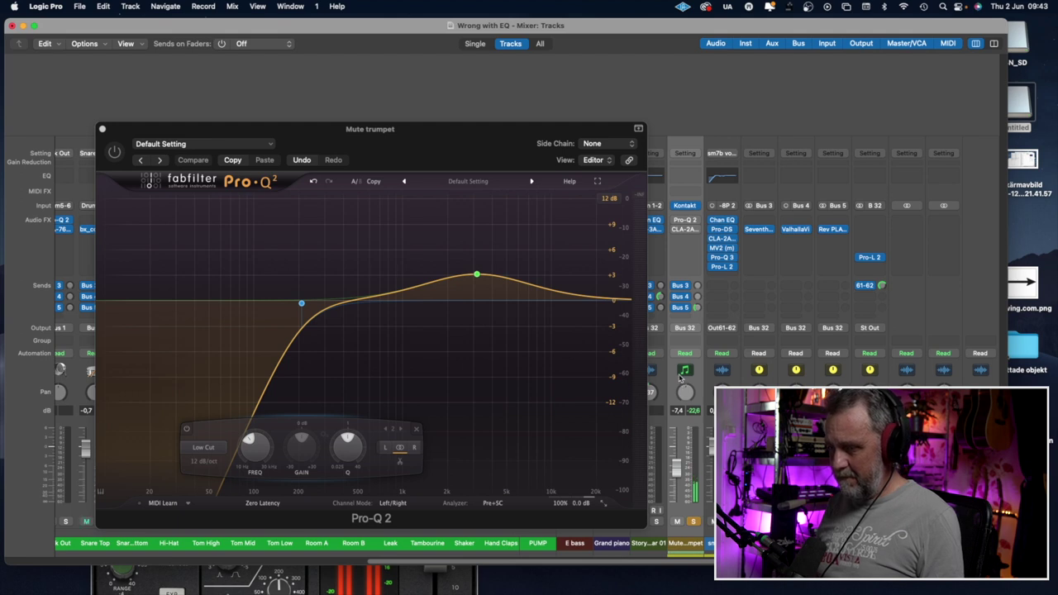
click(675, 220)
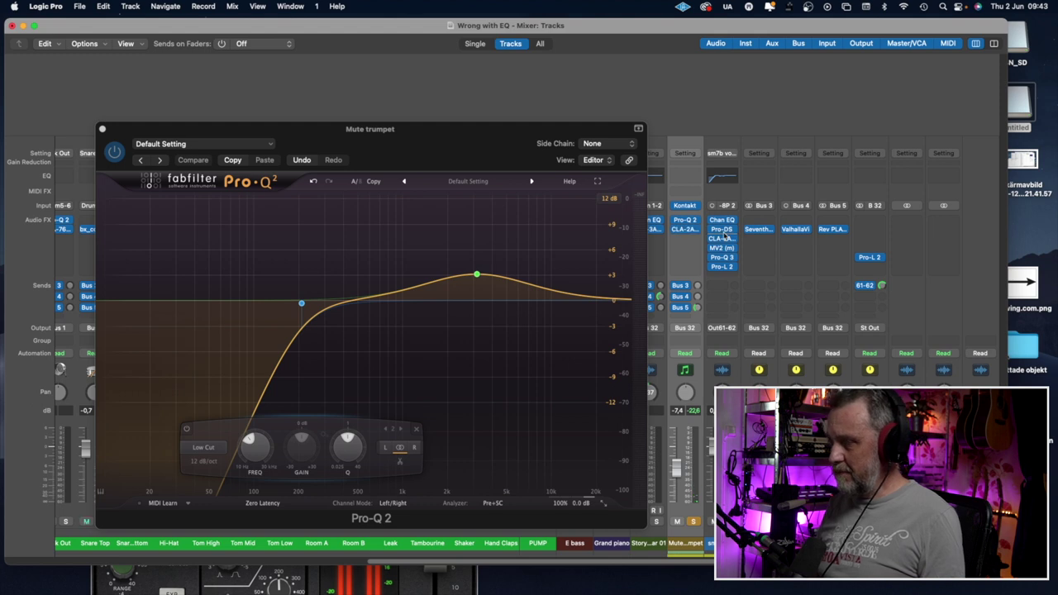
key(space)
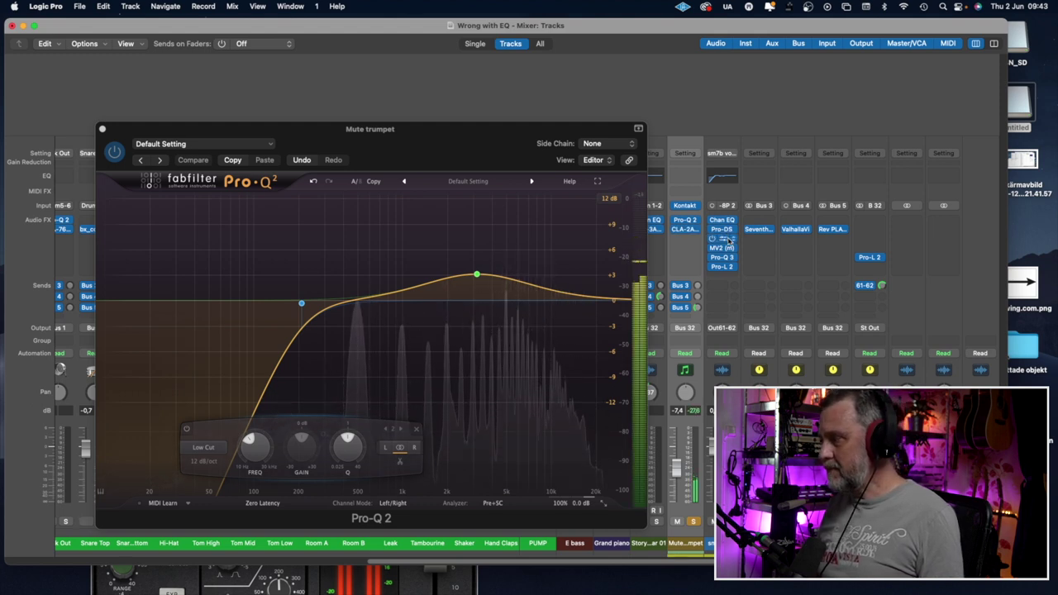
click(101, 129)
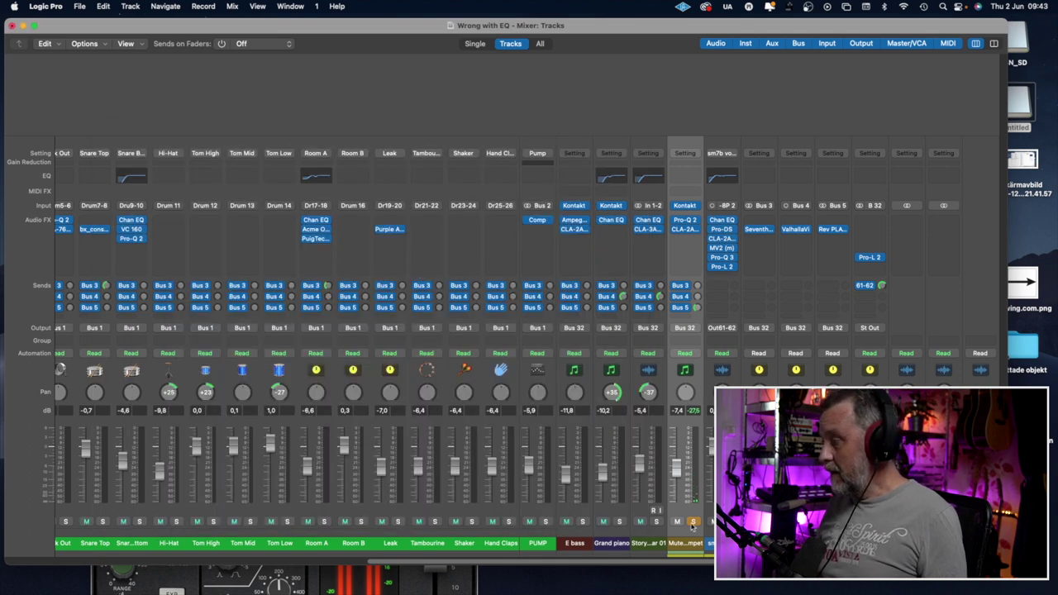